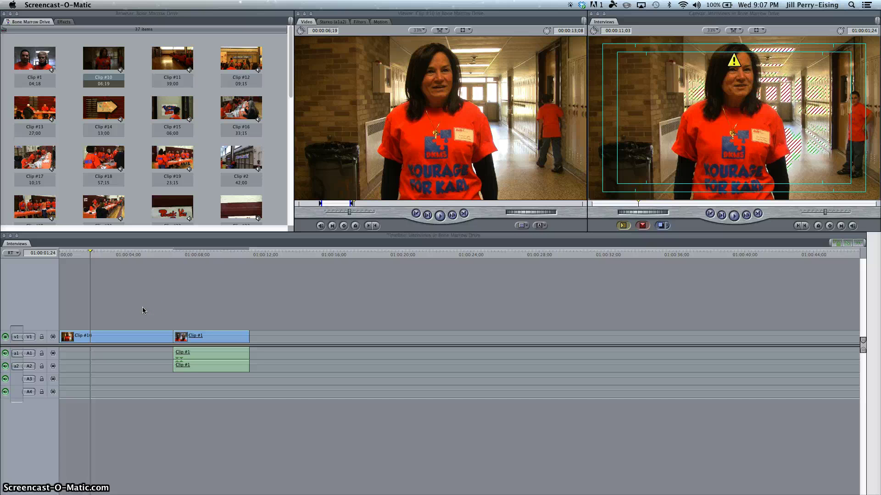
- Add two empty video tracks, V2 and V3, above V1 in the timeline
right_click(110, 309)
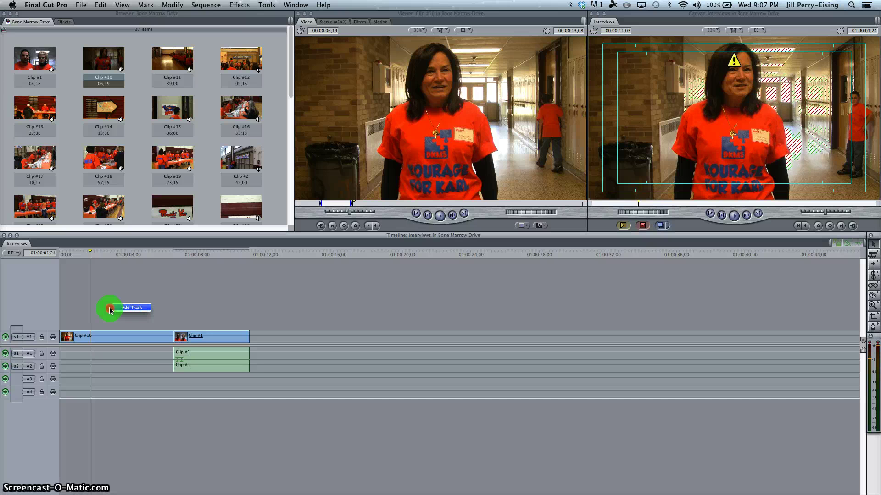
left_click(121, 307)
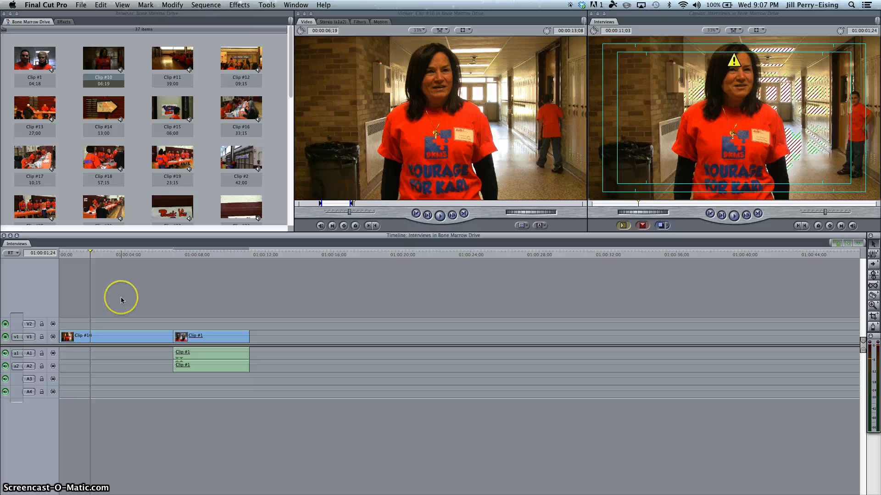
right_click(120, 296)
left_click(139, 297)
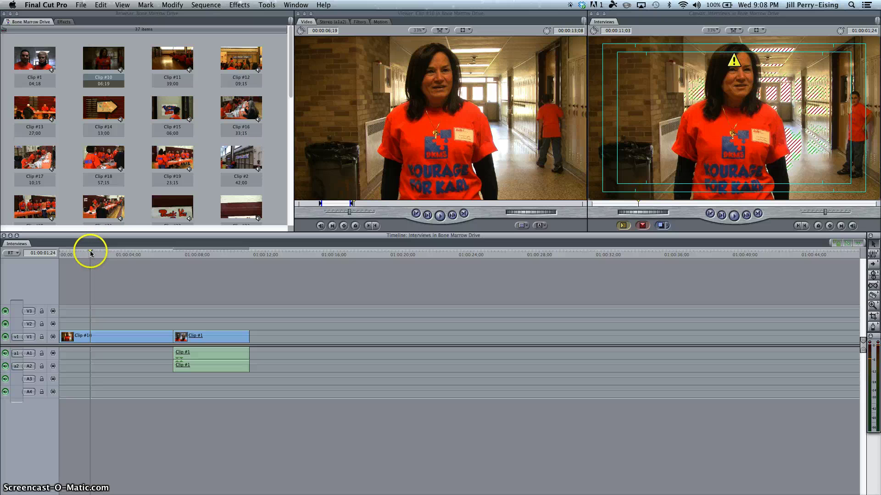
- Park the playhead near the sequence start and patch the v1 source to V2
left_click_drag(91, 253, 73, 252)
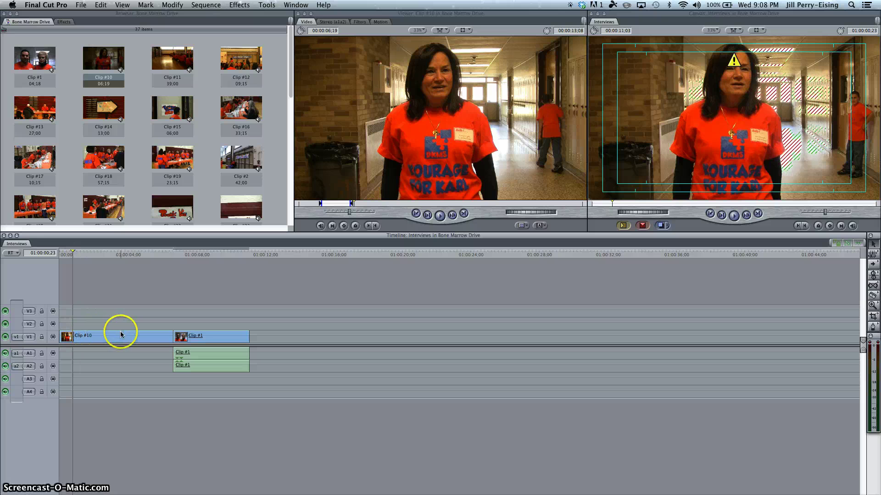
left_click(103, 336)
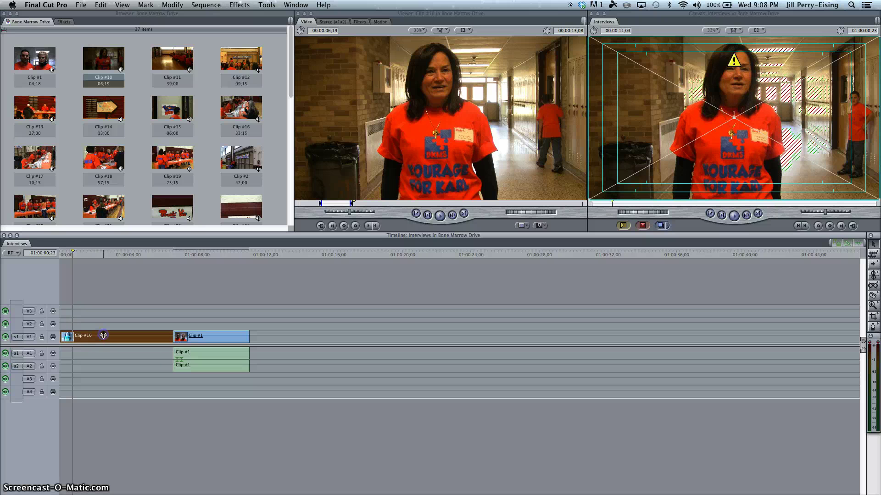
left_click(104, 295)
left_click(88, 324)
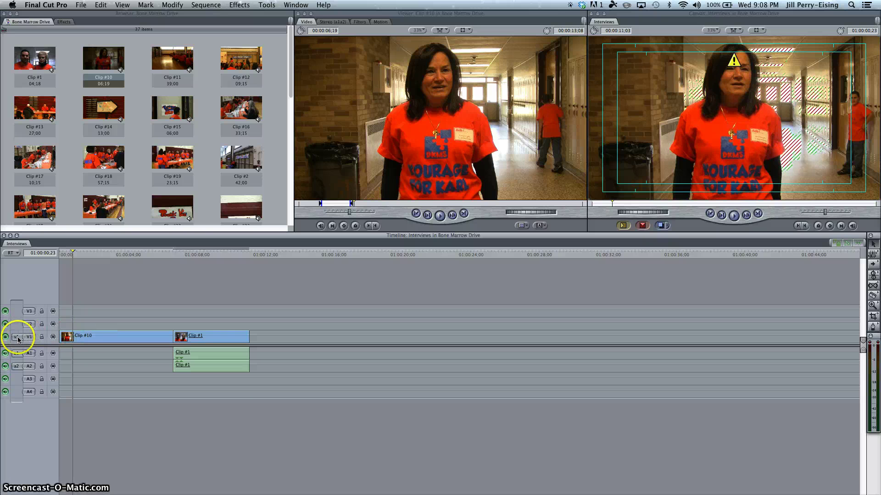
left_click_drag(17, 338, 19, 324)
- Load the Render > Custom Gradient generator into the Viewer
left_click(422, 16)
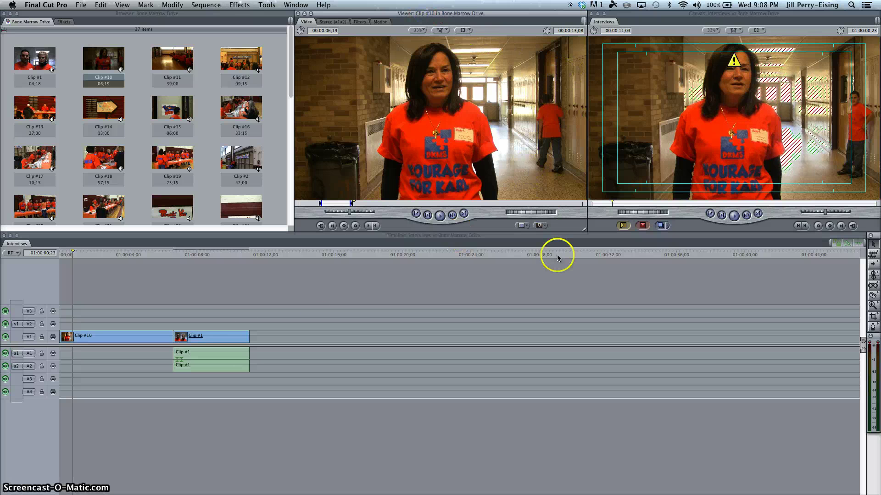
left_click(539, 225)
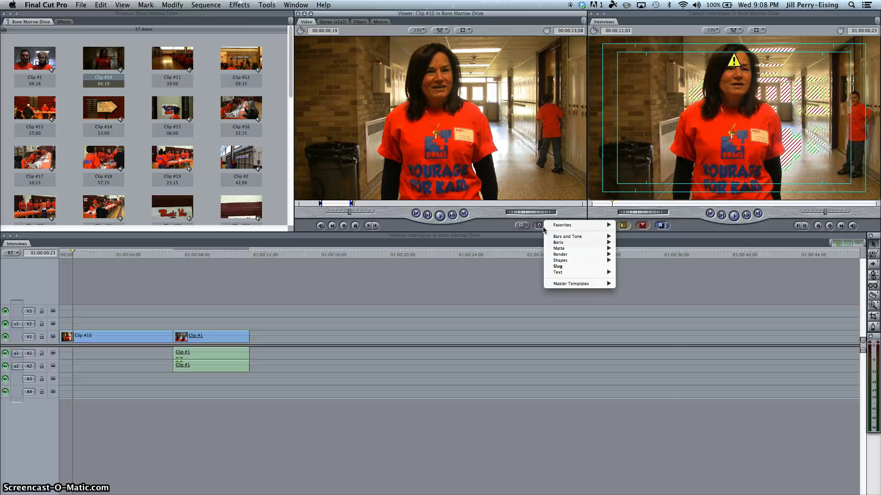
left_click(564, 255)
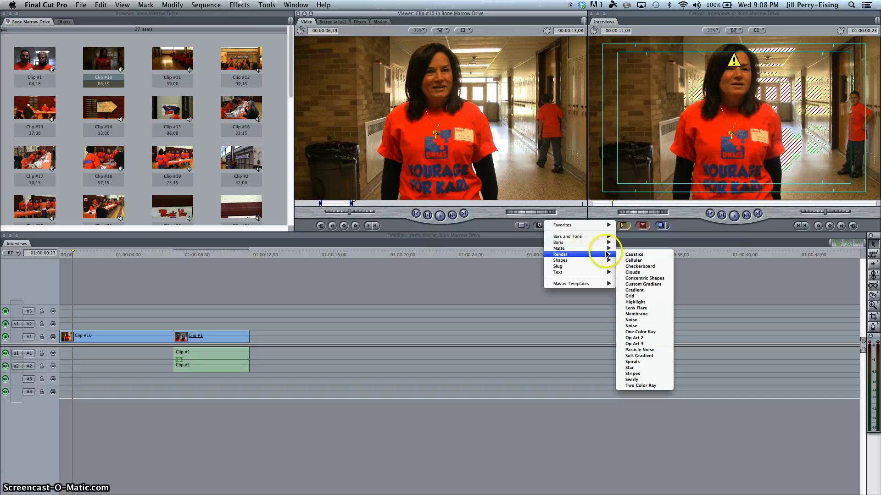
left_click(633, 285)
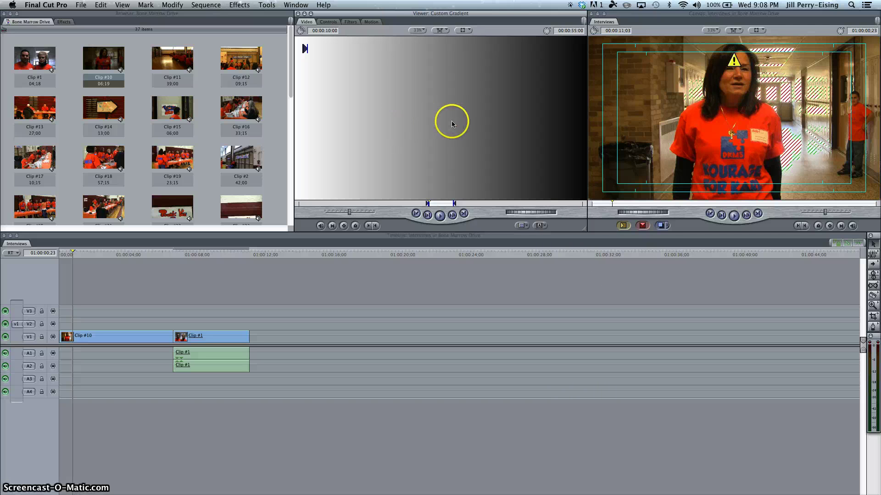
- Change the Custom Gradient's duration from 10 seconds to 00:00:04:00 and show its Controls
left_click(331, 31)
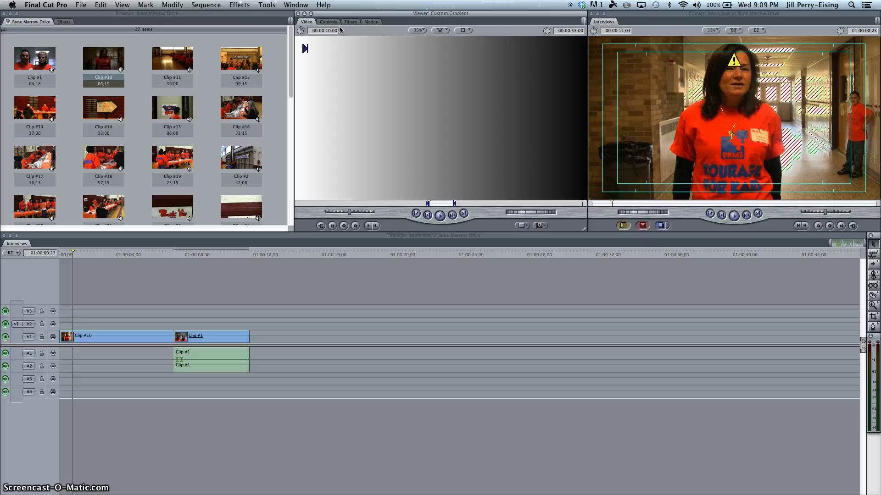
key("BackSpace")
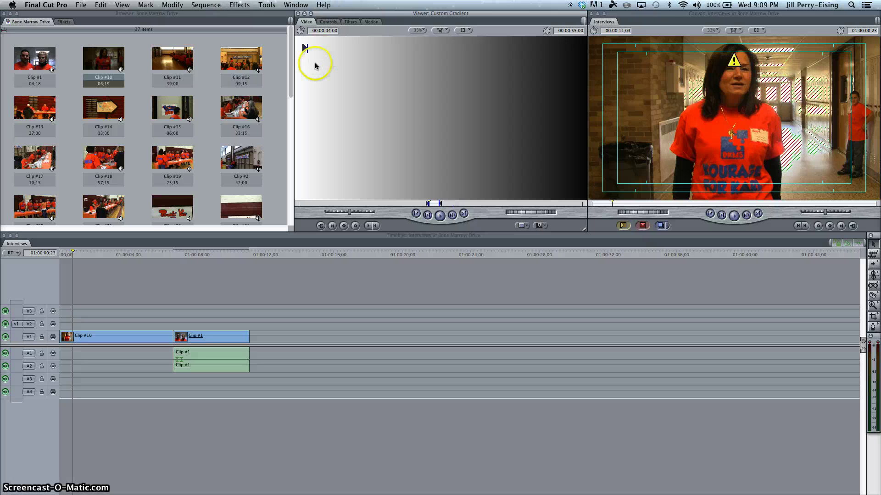
left_click(330, 30)
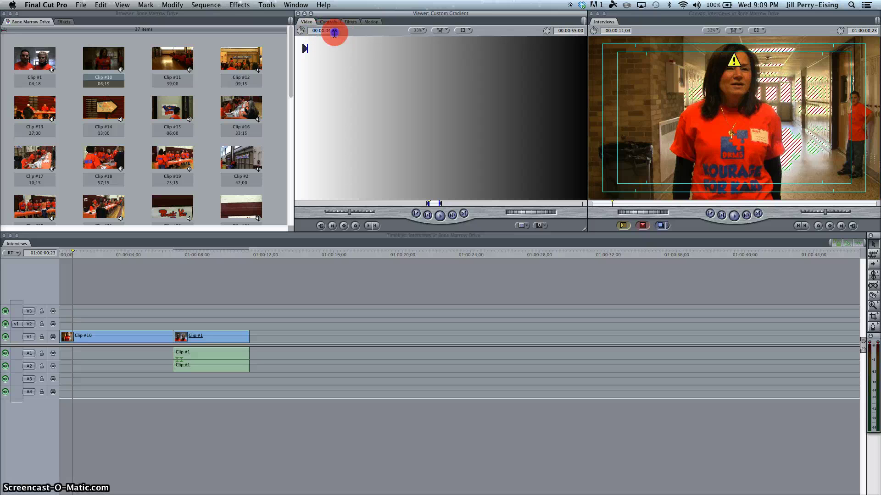
left_click(321, 31)
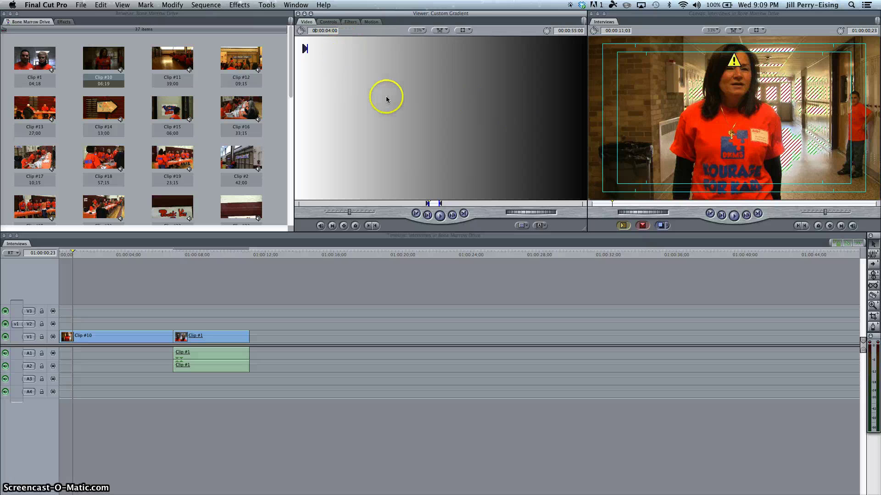
left_click(334, 22)
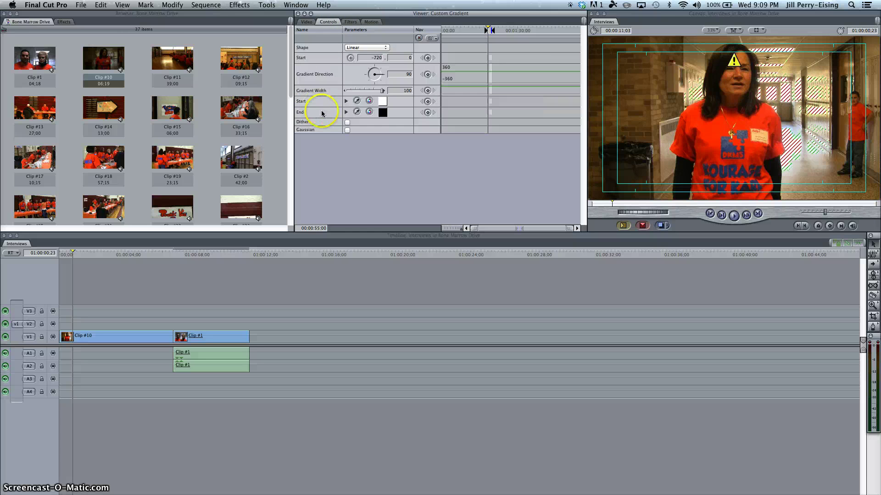
- Set the gradient's start colour to the dark red Cayenne crayon
left_click(382, 102)
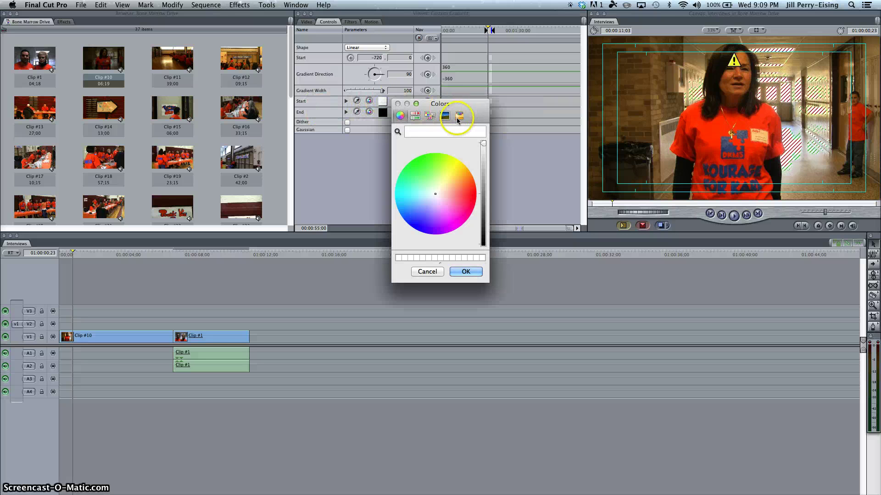
left_click(458, 116)
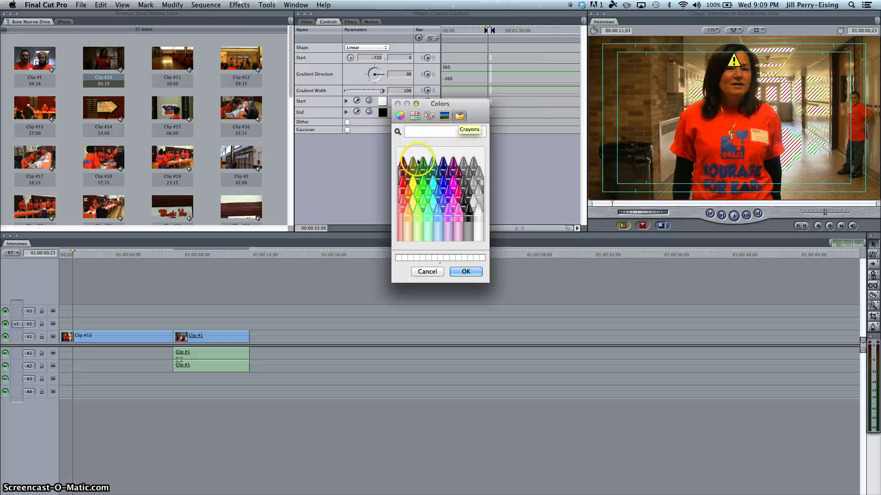
left_click(402, 164)
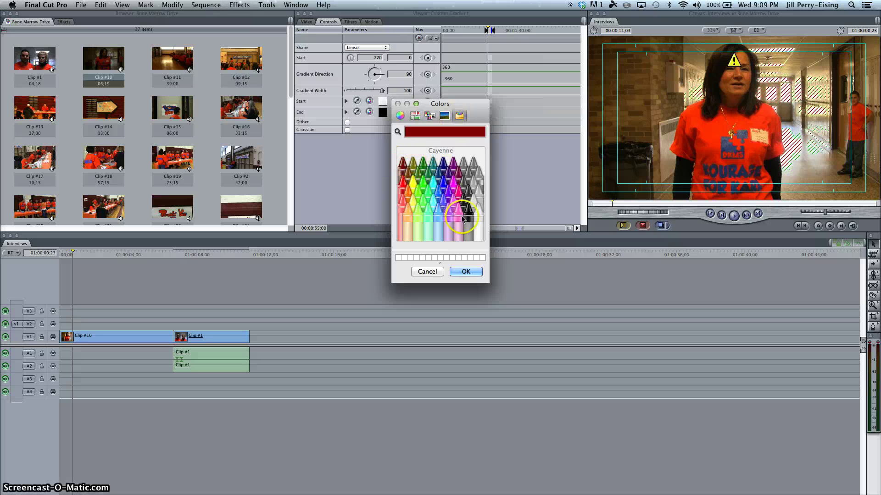
left_click(466, 272)
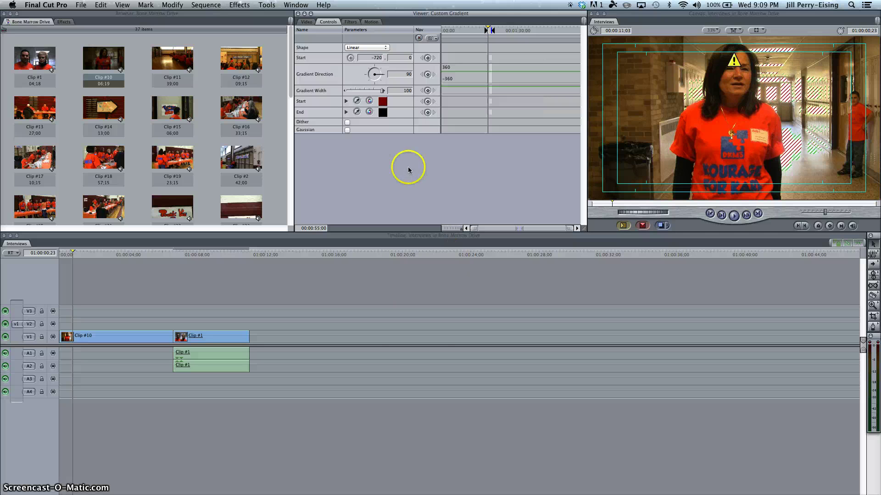
- Set the gradient's end colour to Steel grey and preview the result
left_click(384, 113)
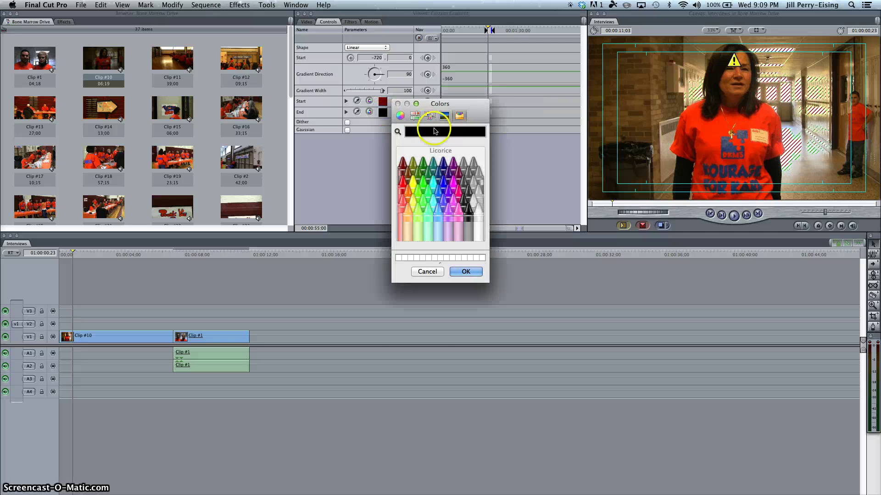
left_click(468, 177)
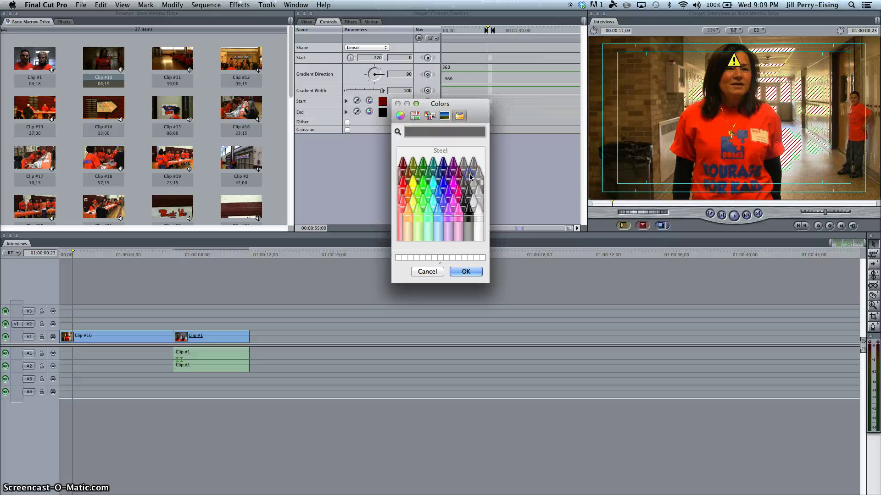
left_click(465, 272)
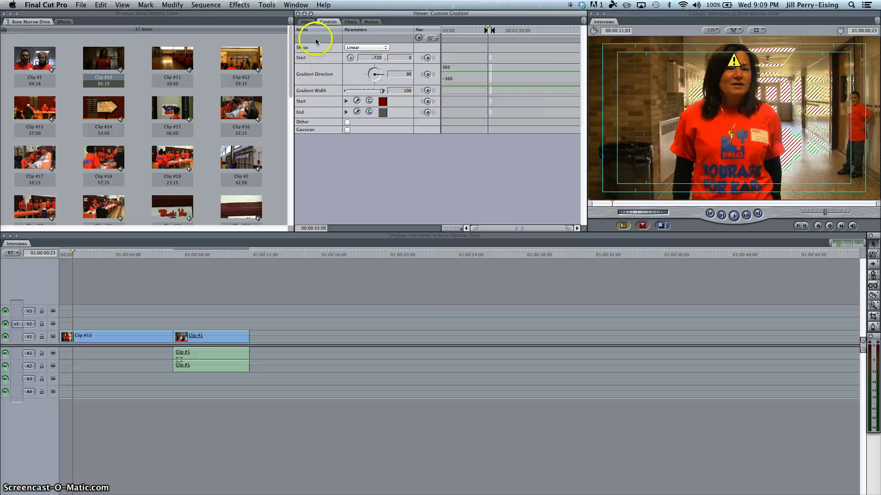
left_click(310, 23)
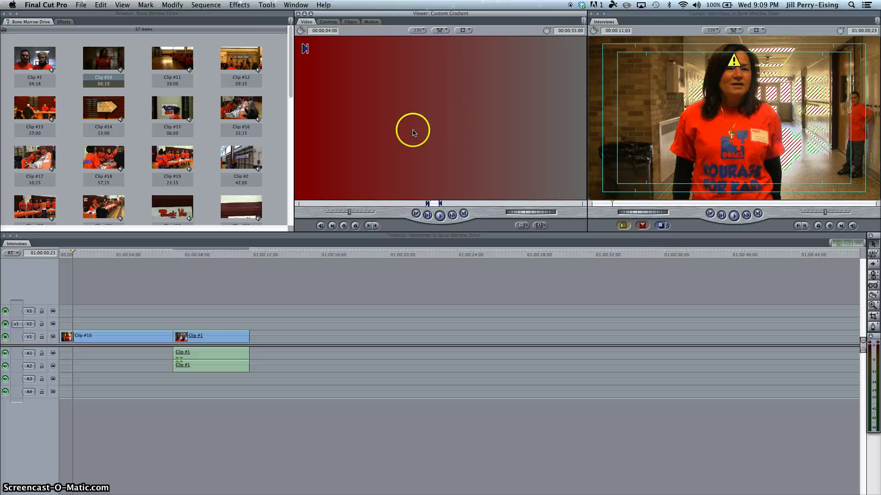
- Place the red gradient on V2 above Clip #10's start and select it there
left_click_drag(412, 131, 81, 323)
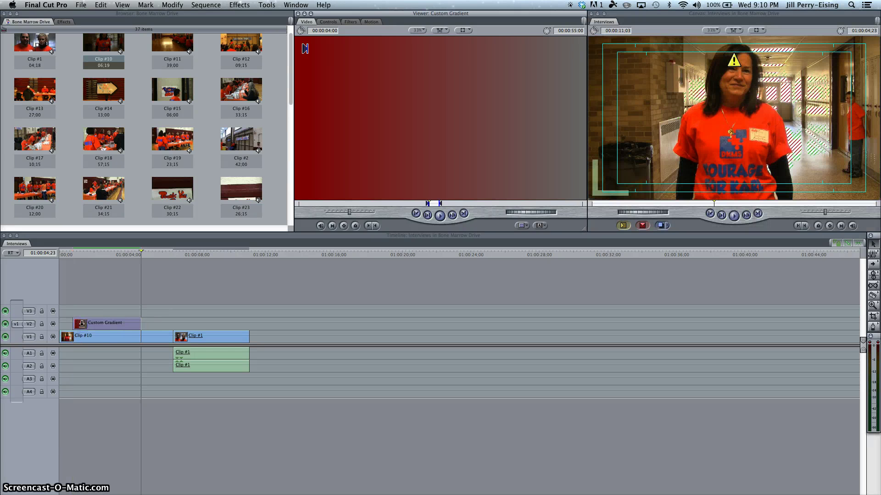
left_click(103, 255)
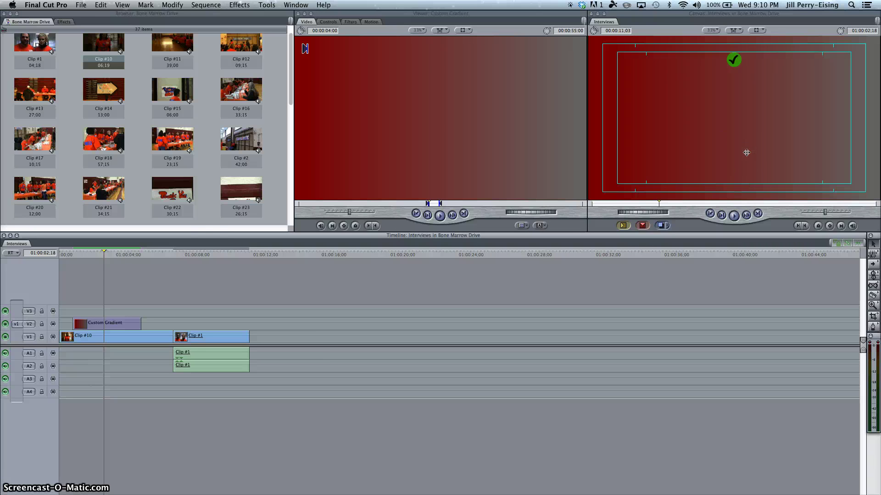
left_click(118, 327)
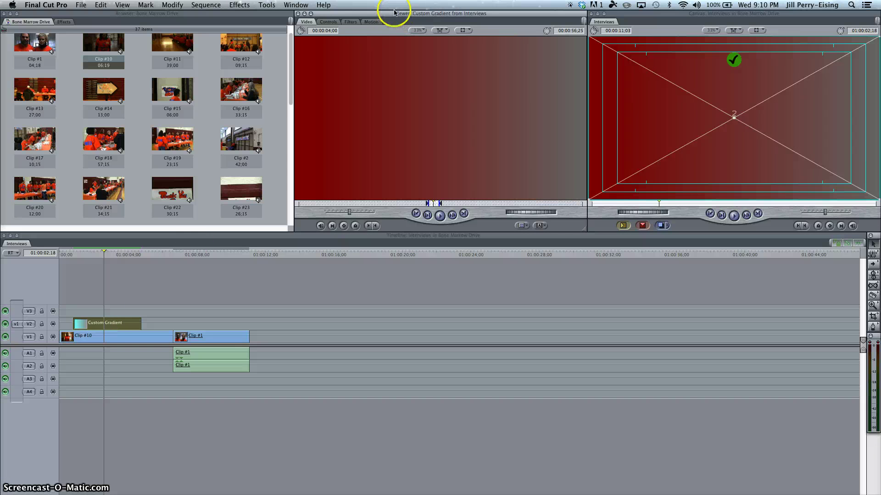
- Crop the gradient clip to Top 71 and Bottom 4 in the Motion tab
left_click(372, 23)
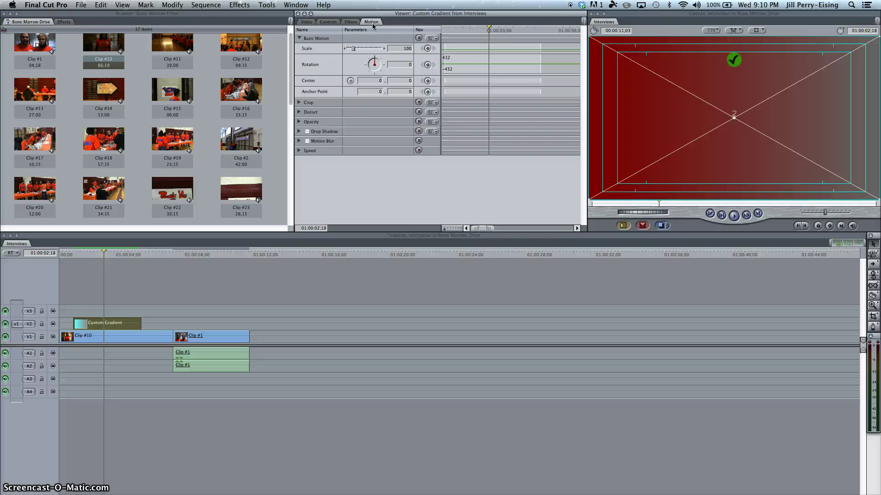
left_click(300, 103)
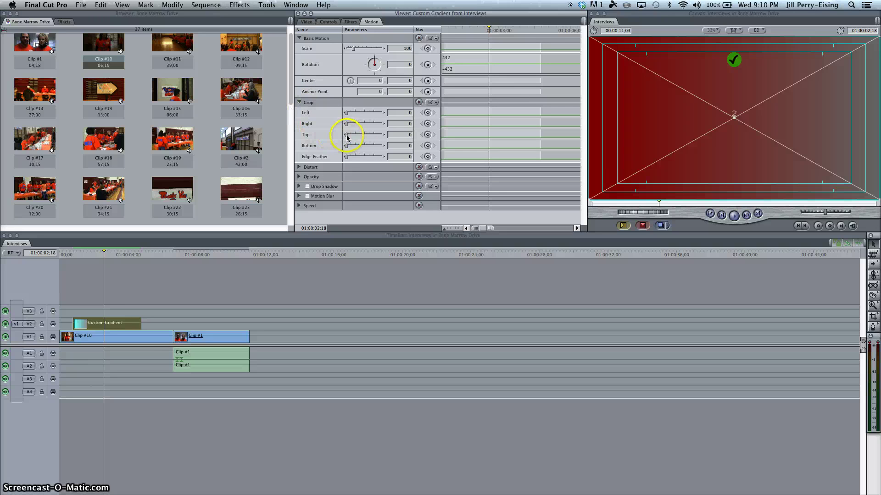
left_click_drag(347, 136, 369, 136)
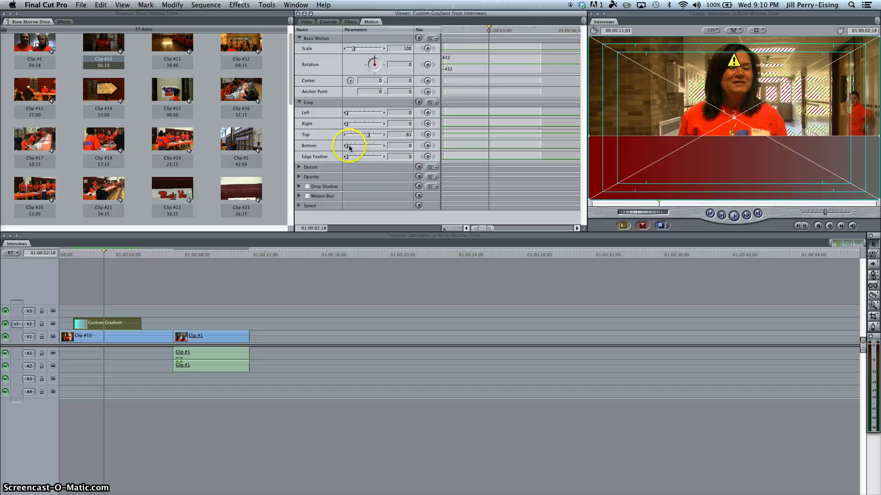
left_click_drag(348, 148, 347, 147)
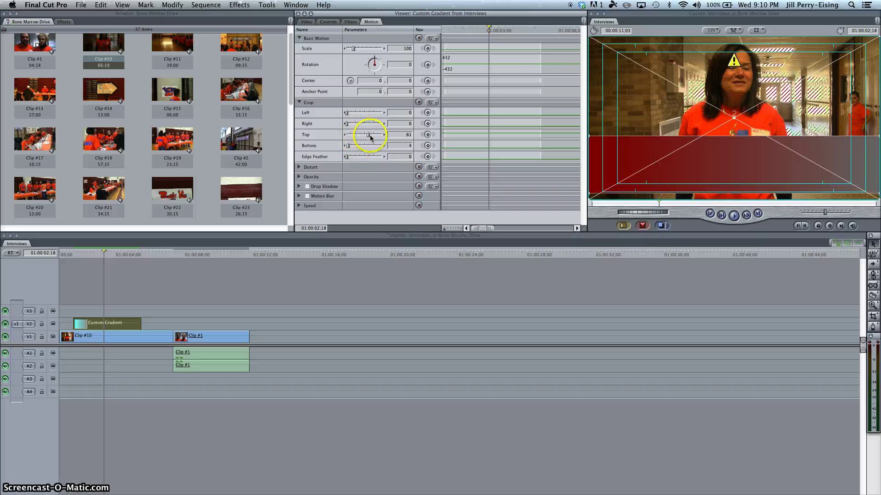
left_click_drag(368, 134, 372, 137)
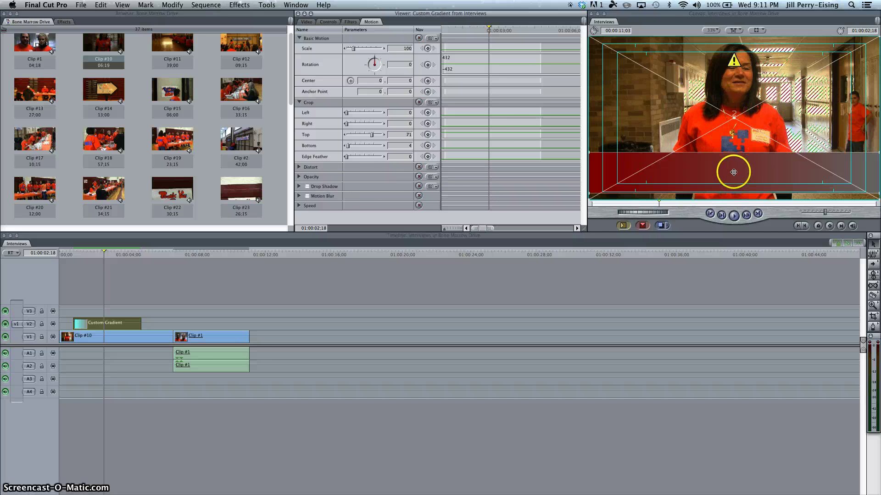
- Lower the red gradient bar's opacity from 100 to 82
left_click(299, 177)
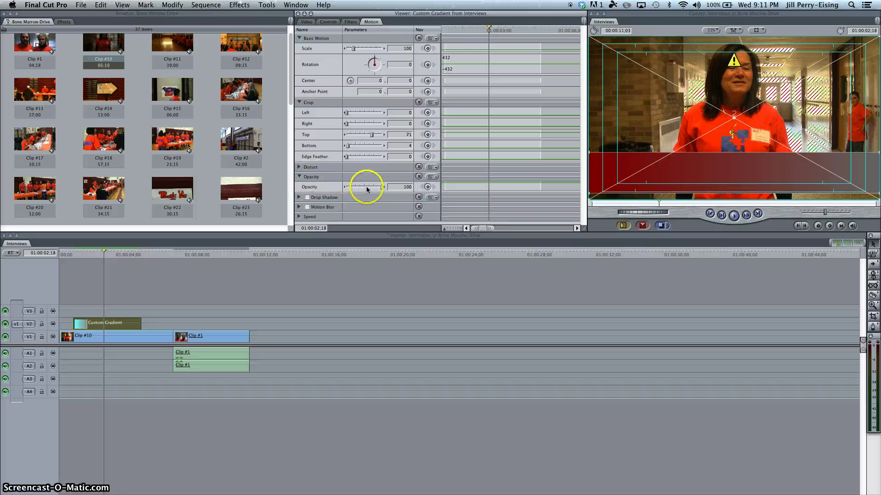
left_click_drag(377, 189, 374, 187)
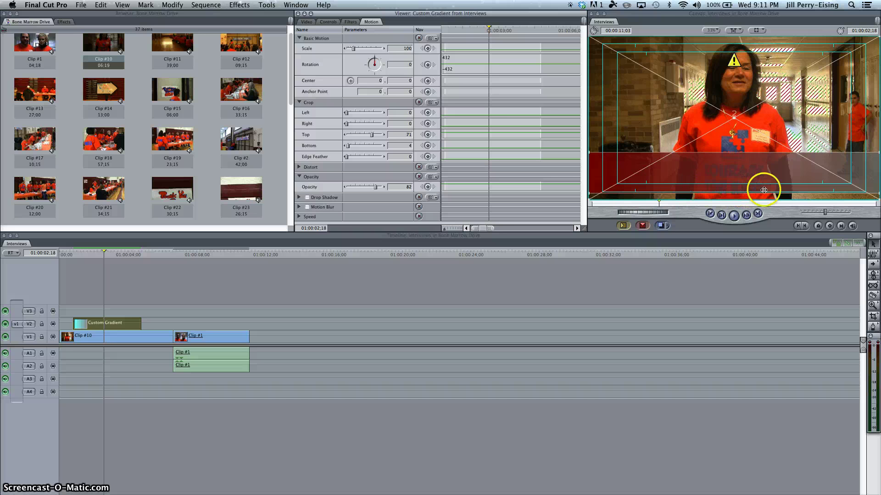
left_click(758, 29)
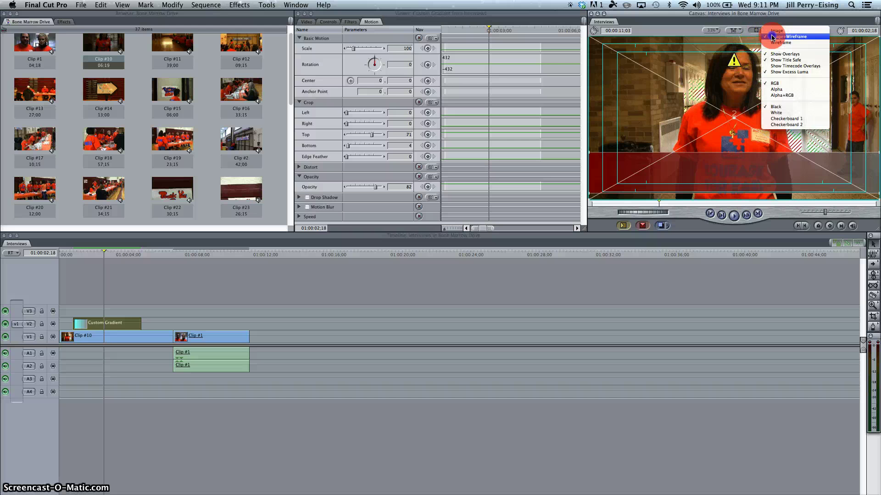
left_click(772, 37)
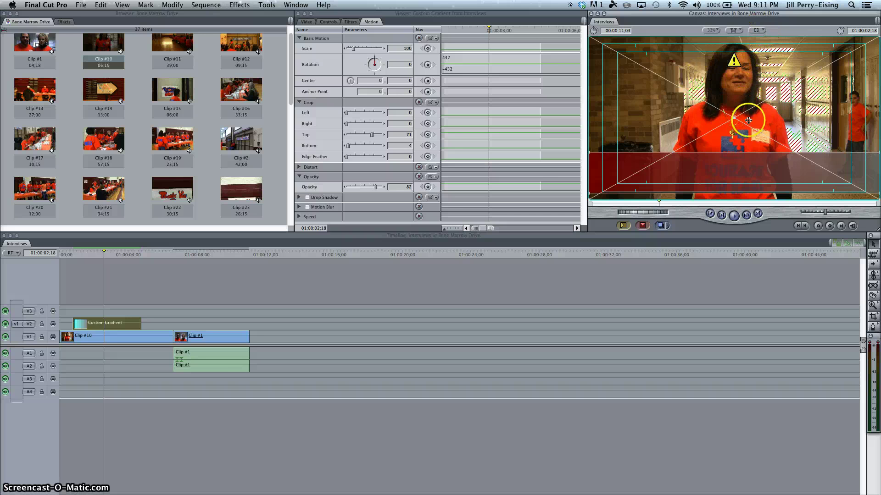
left_click(758, 35)
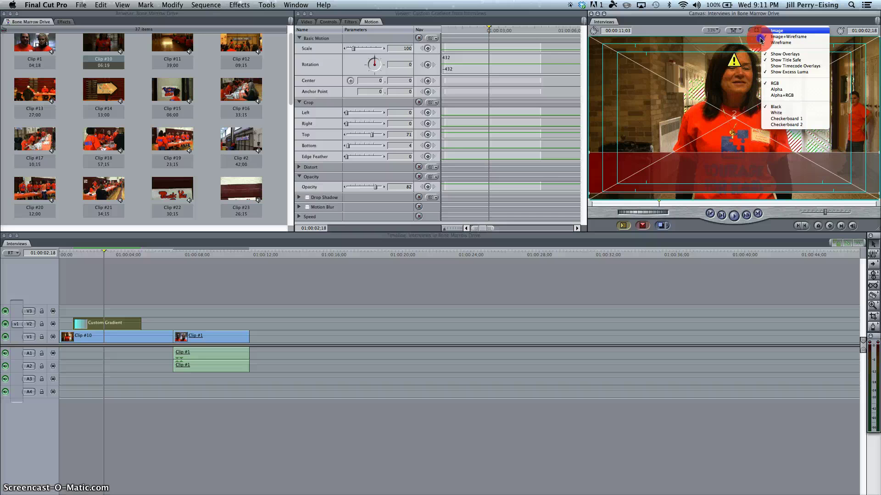
left_click(763, 37)
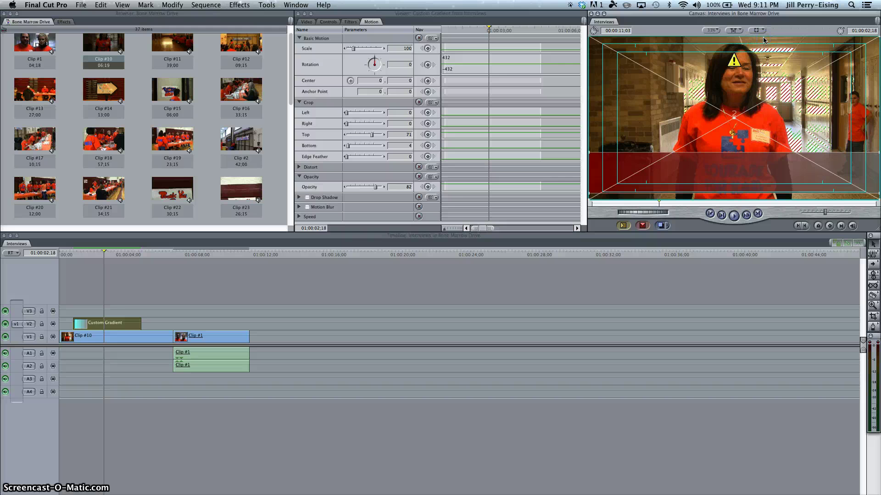
left_click(762, 31)
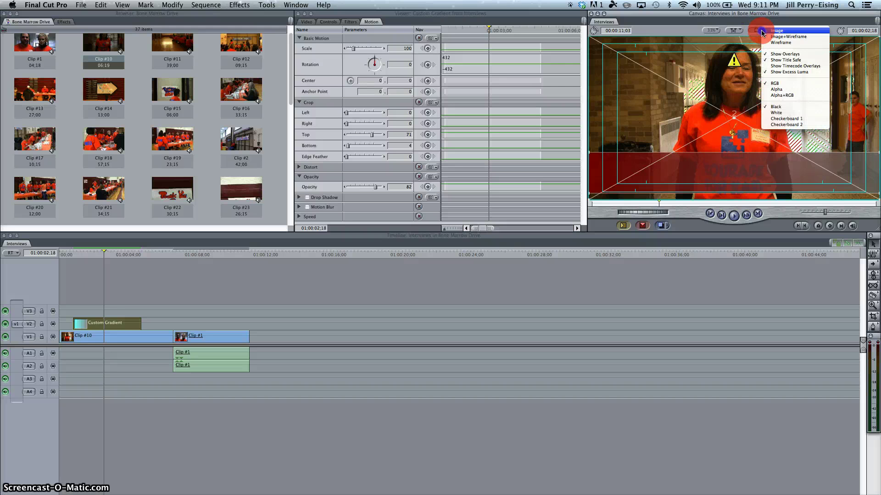
left_click(776, 60)
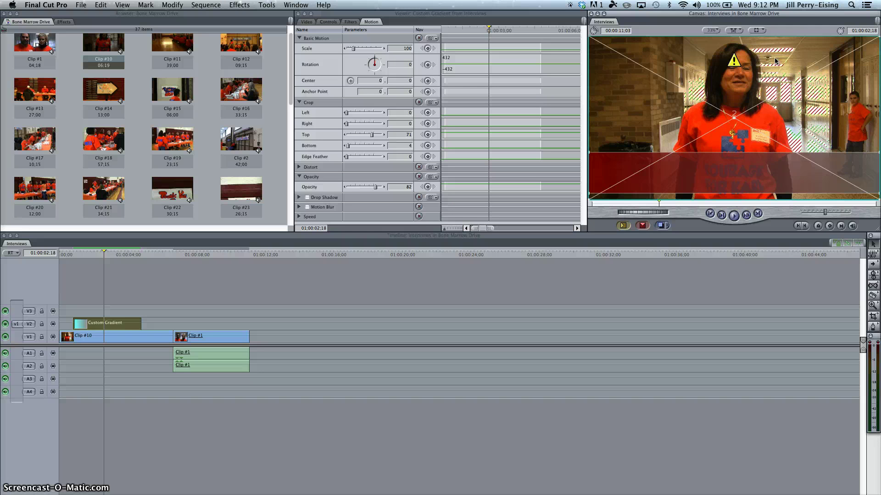
left_click(760, 30)
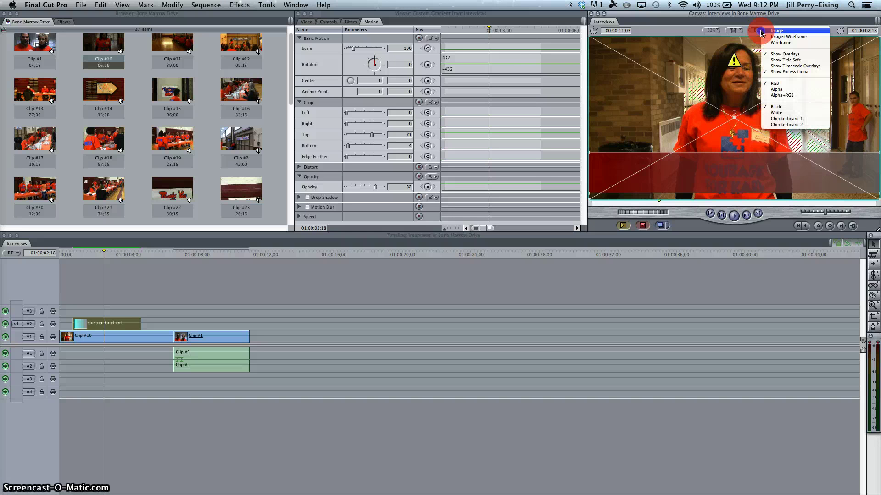
left_click(775, 60)
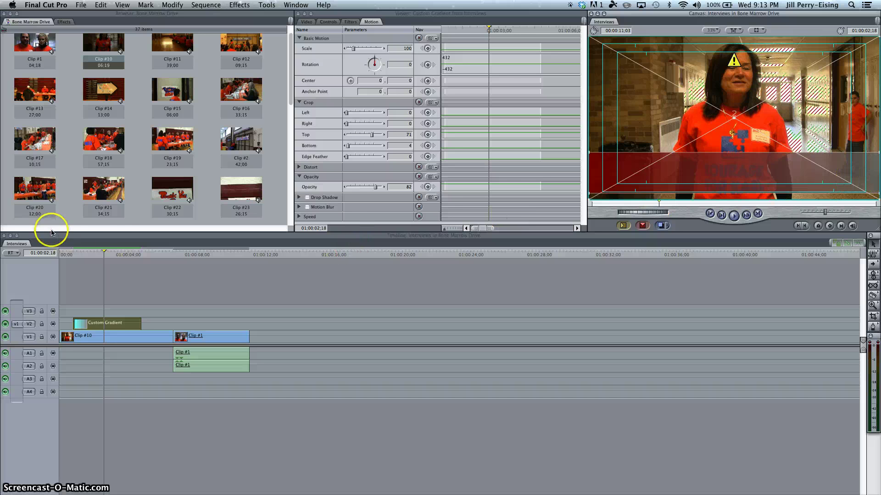
- Park the playhead at the gradient's start, 01:00:00;23, and patch the source to V3
left_click(91, 255)
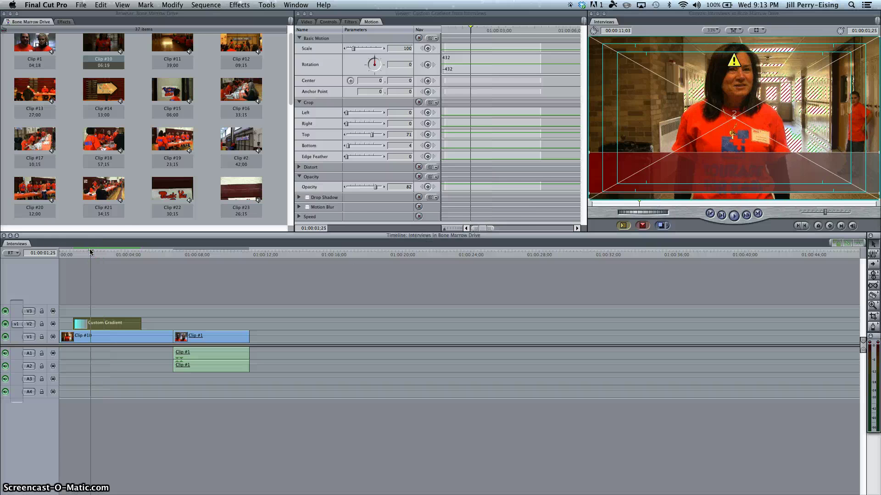
left_click_drag(90, 252, 80, 253)
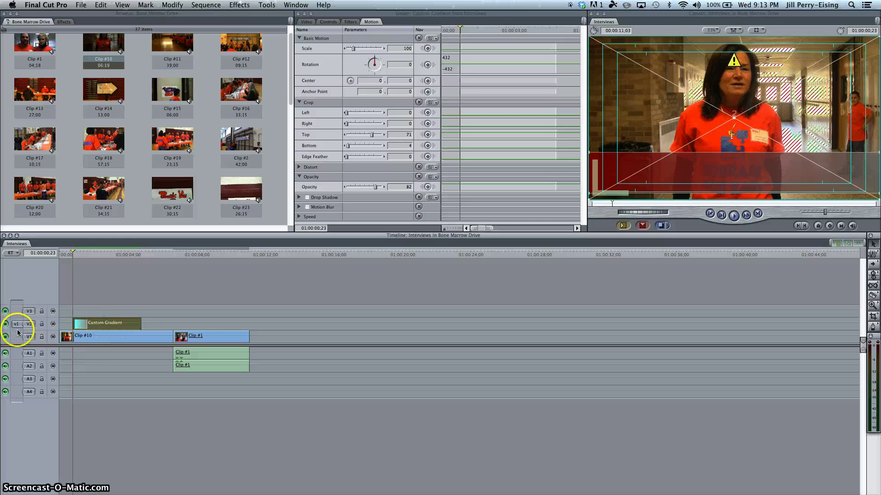
left_click_drag(17, 324, 19, 311)
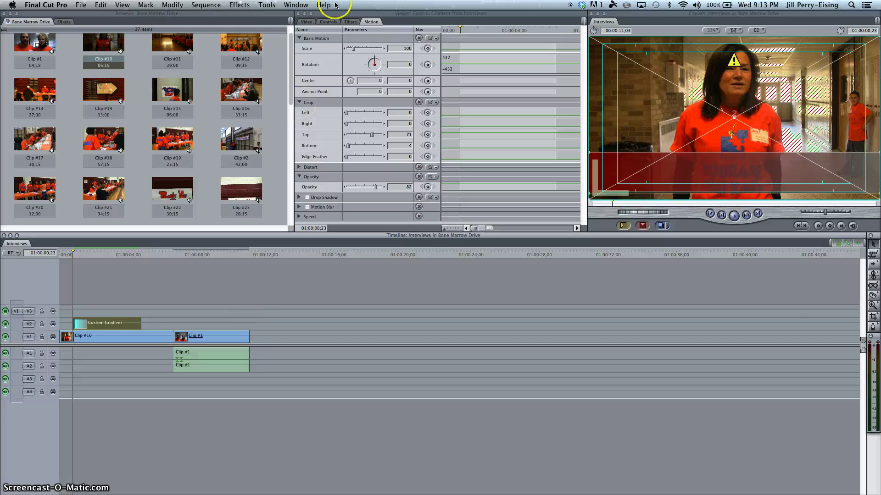
left_click(306, 21)
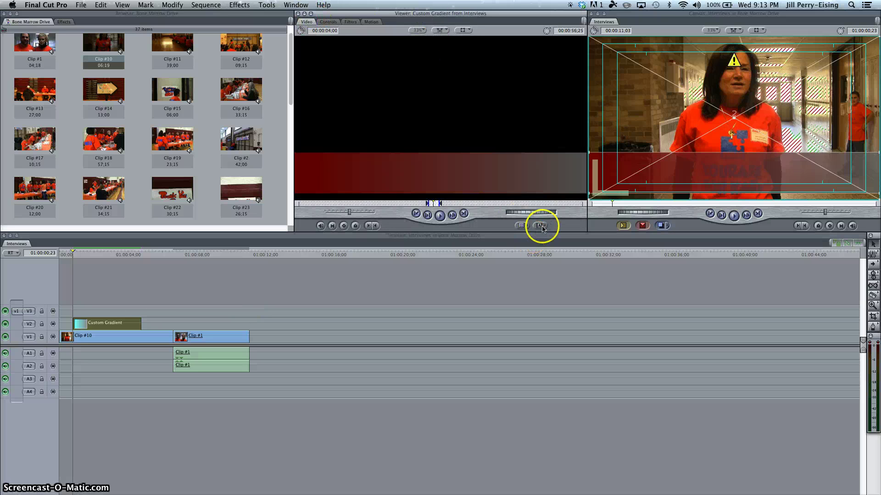
- Load the Text > Lower 3rd generator, replacing an accidentally chosen Crawl
left_click(541, 227)
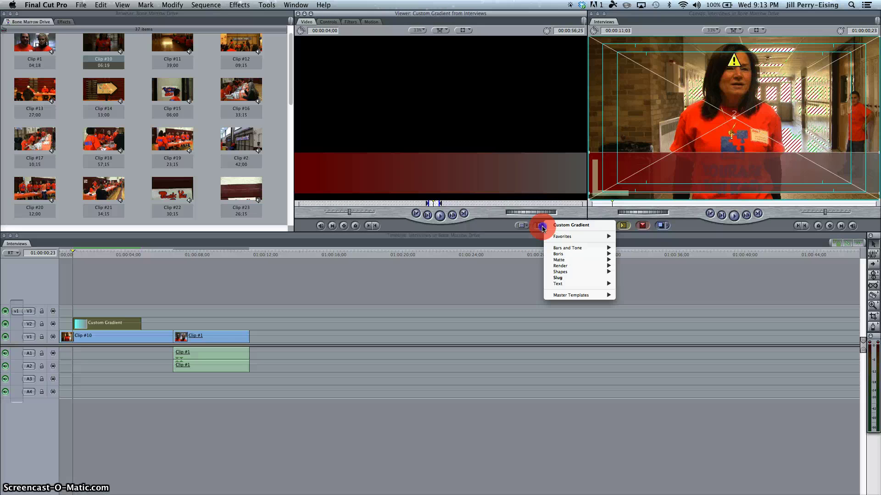
mouse_move(573, 285)
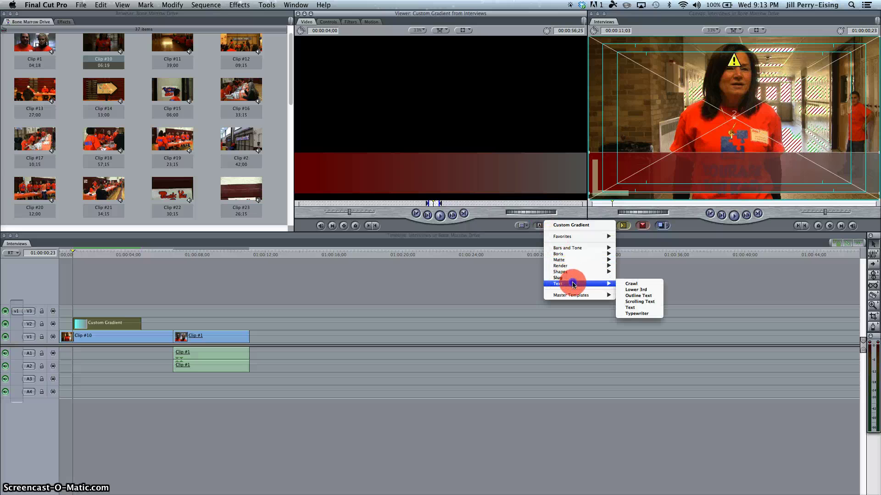
left_click(619, 287)
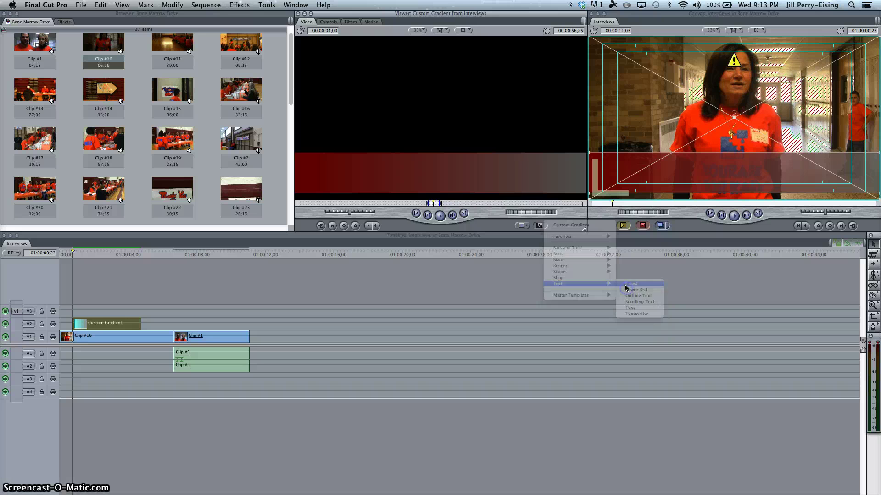
left_click(537, 226)
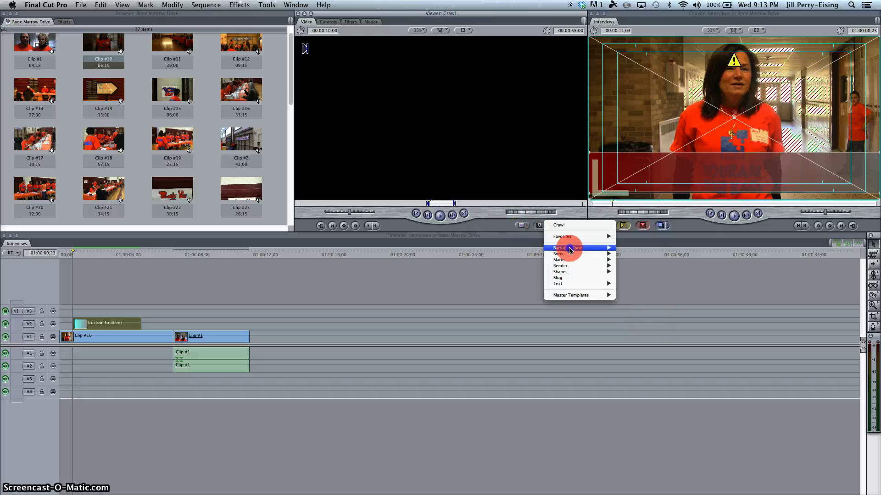
mouse_move(584, 283)
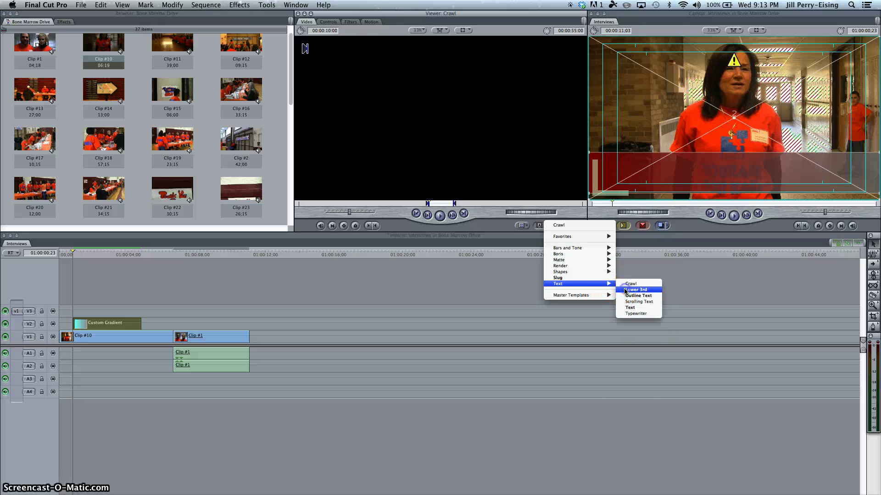
left_click(627, 290)
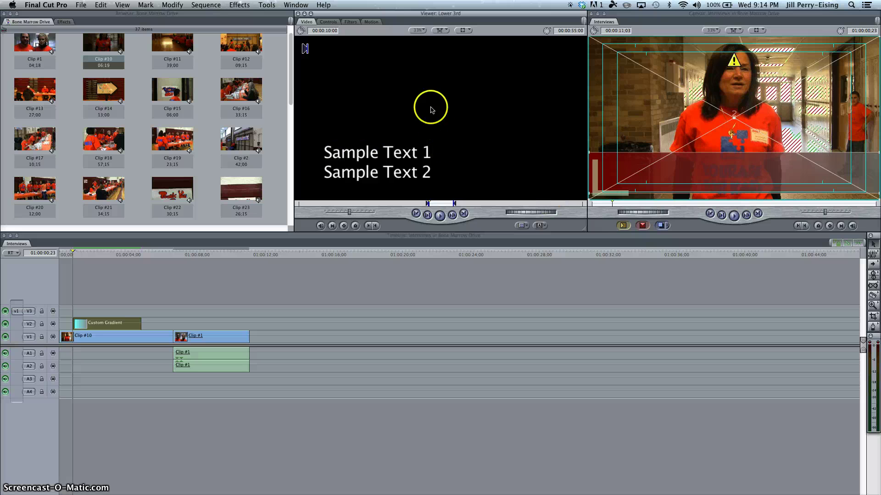
- Change the title's 10-second duration to 4 and enter the interviewee's name as line one at size 25
left_click(330, 29)
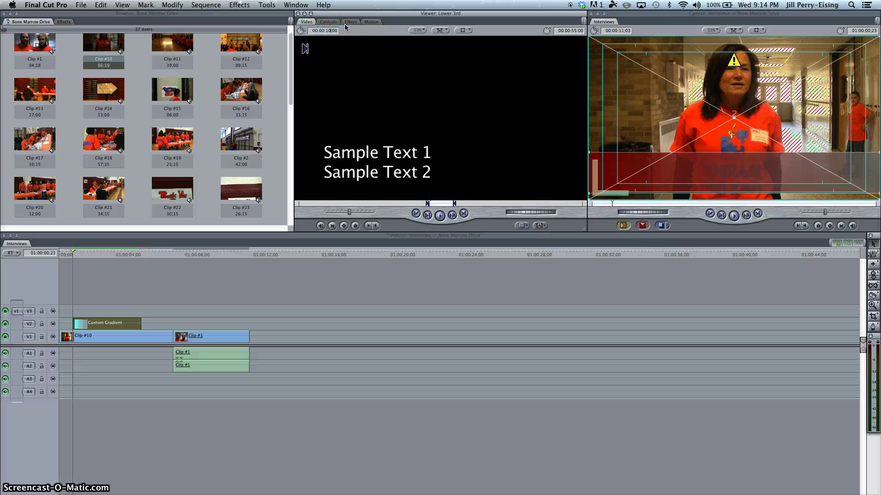
type("4")
left_click(328, 22)
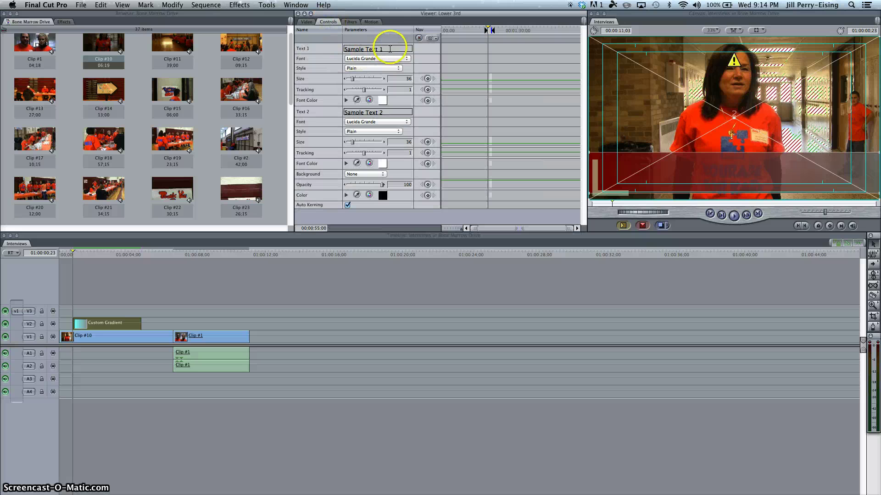
left_click(390, 47)
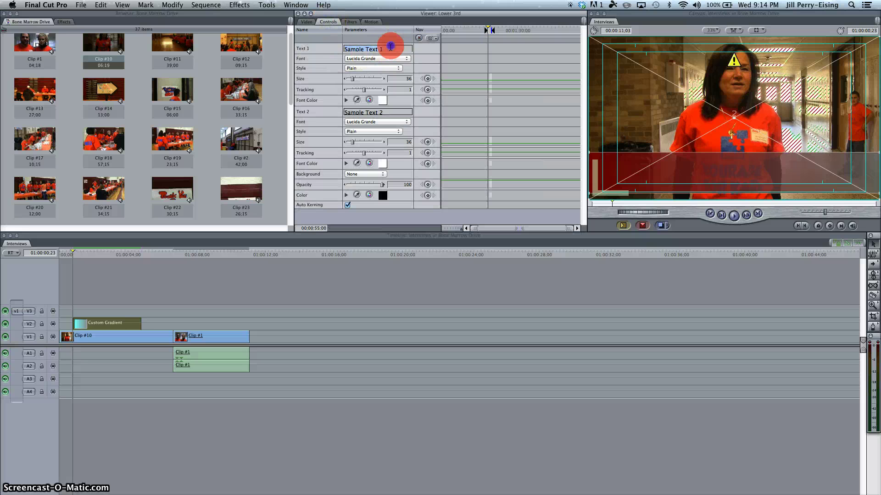
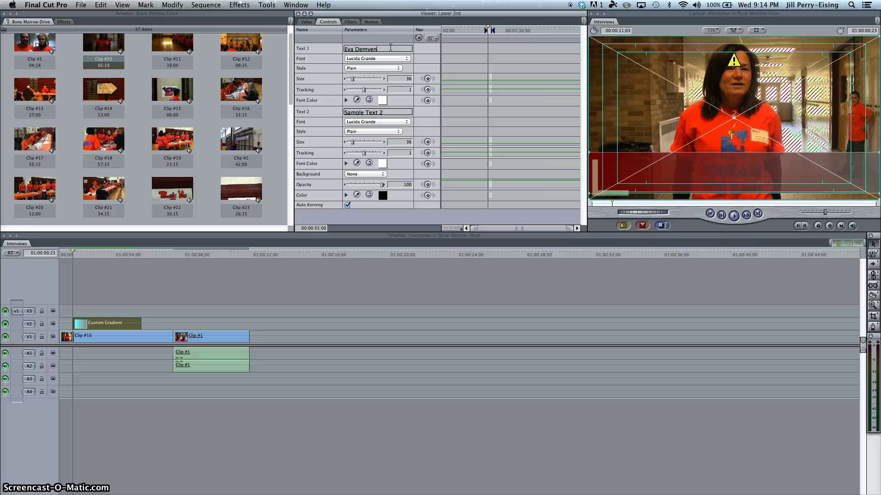
left_click(404, 79)
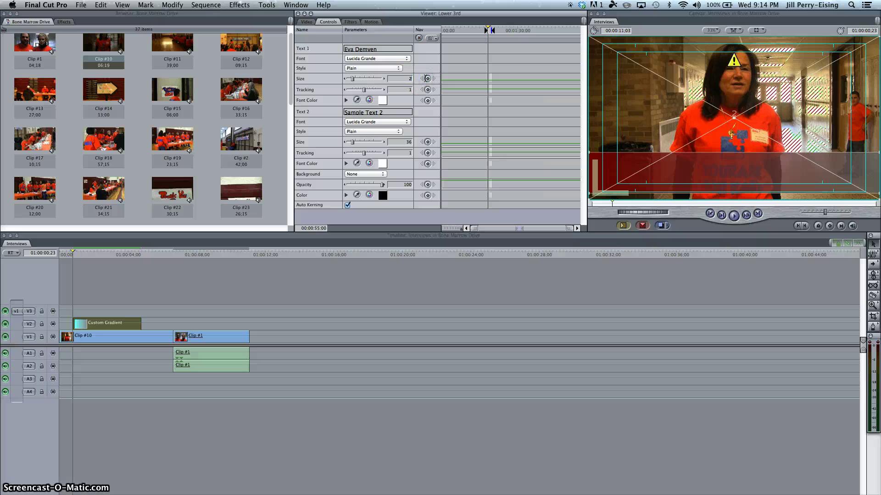
type("25")
left_click(393, 83)
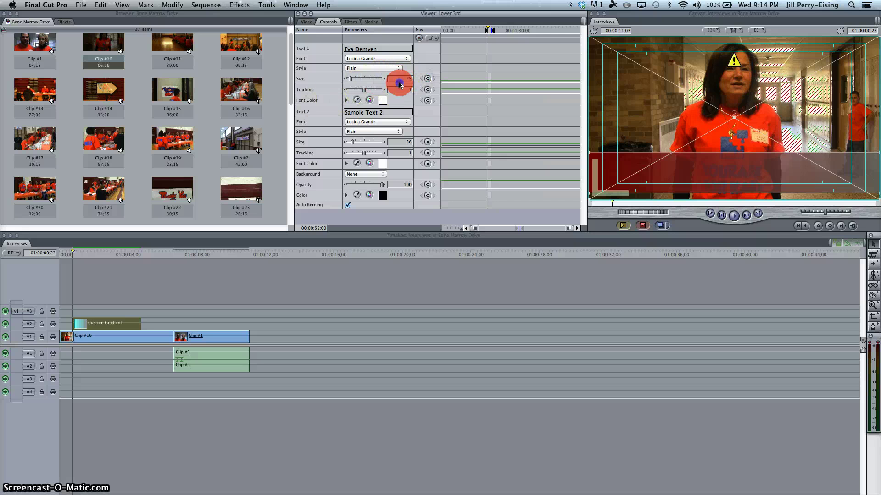
- Make the second line 'Superintendent' at size 20 and preview the lower third
left_click(399, 112)
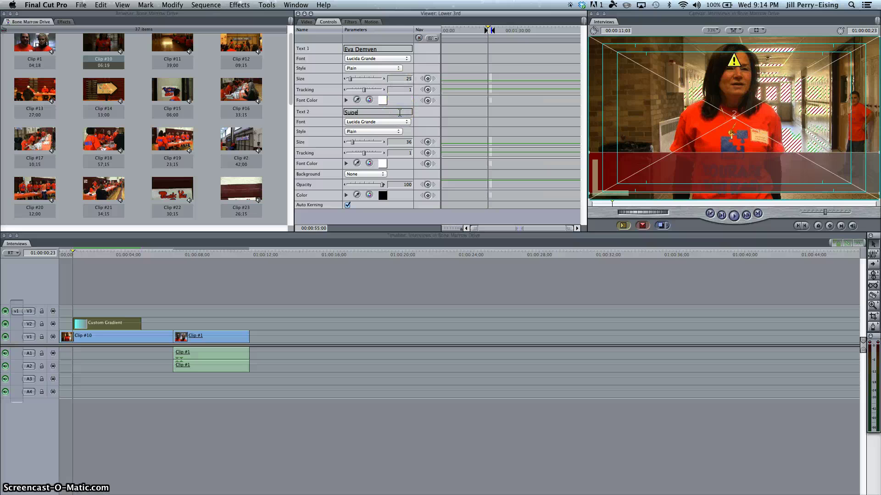
type("Superintendent")
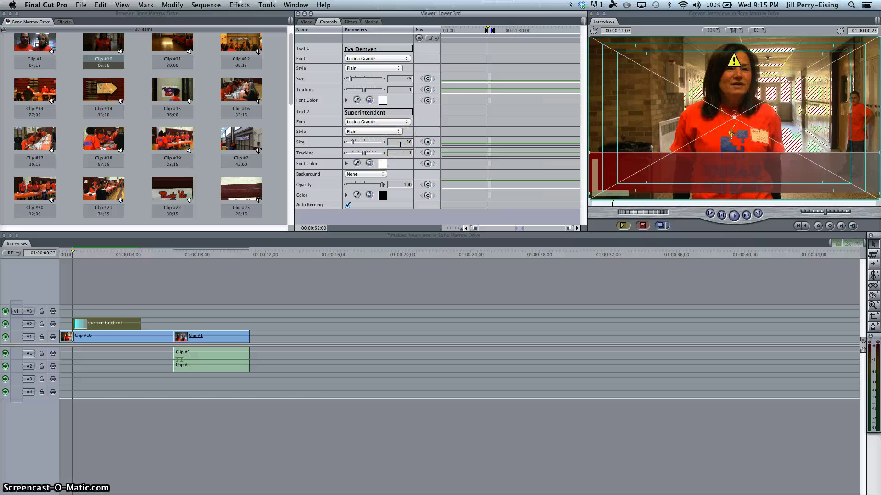
left_click_drag(400, 143, 421, 141)
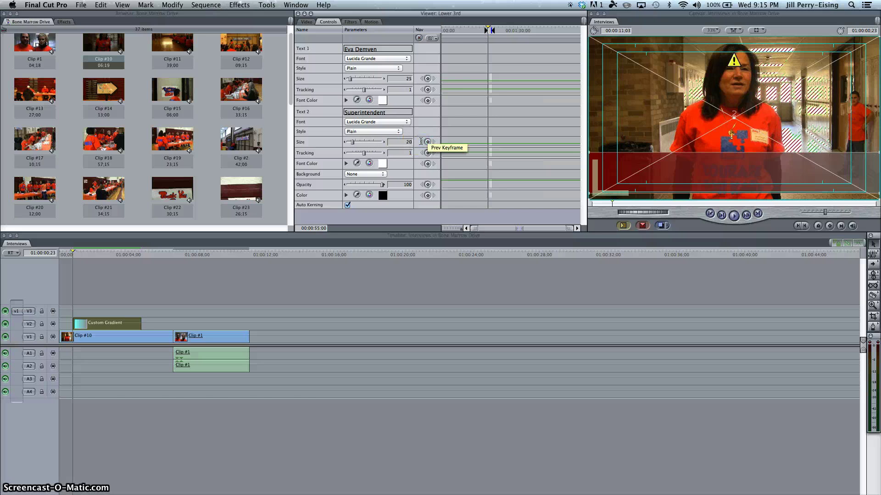
left_click(307, 22)
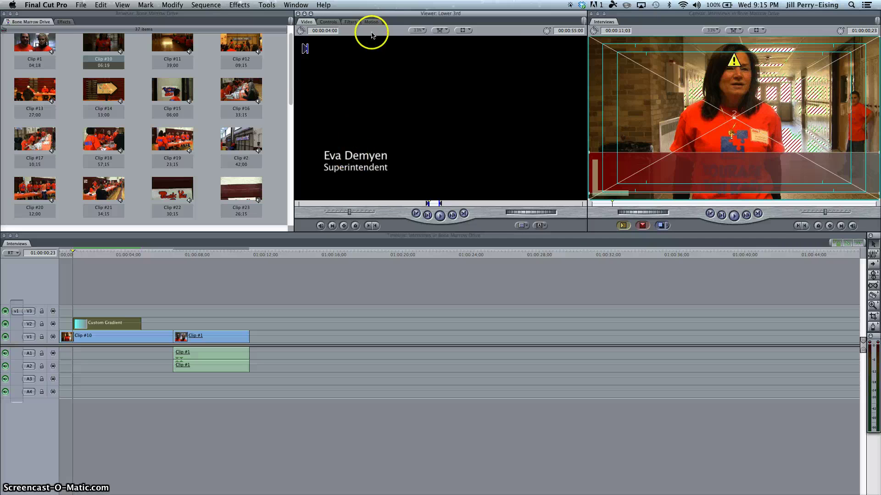
- Add a drop shadow to the title and drop it onto a new V4 track above the gradient
left_click(371, 22)
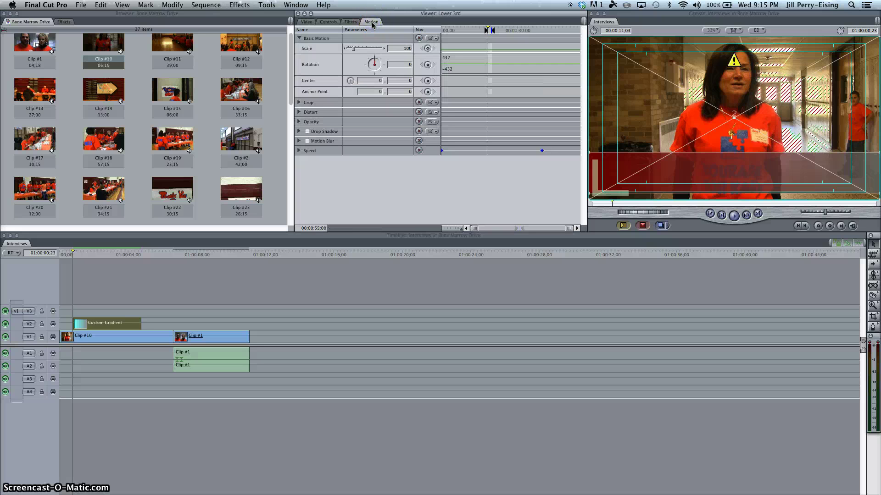
left_click(307, 132)
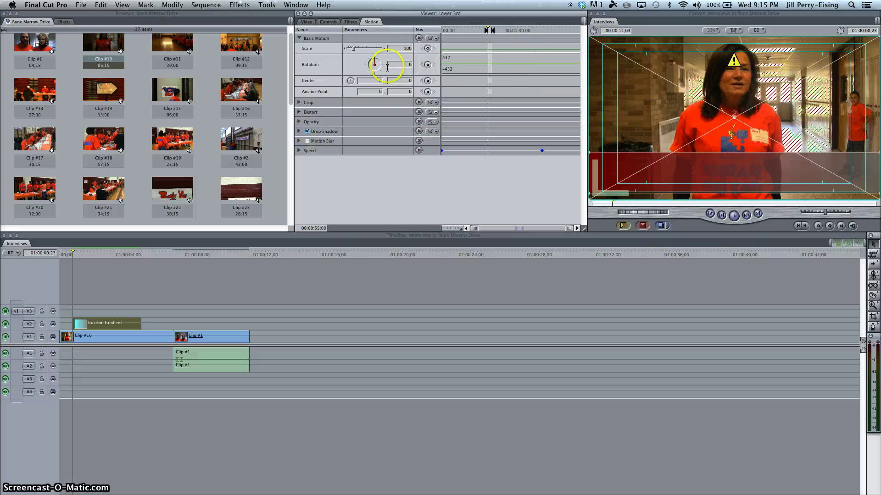
left_click(306, 22)
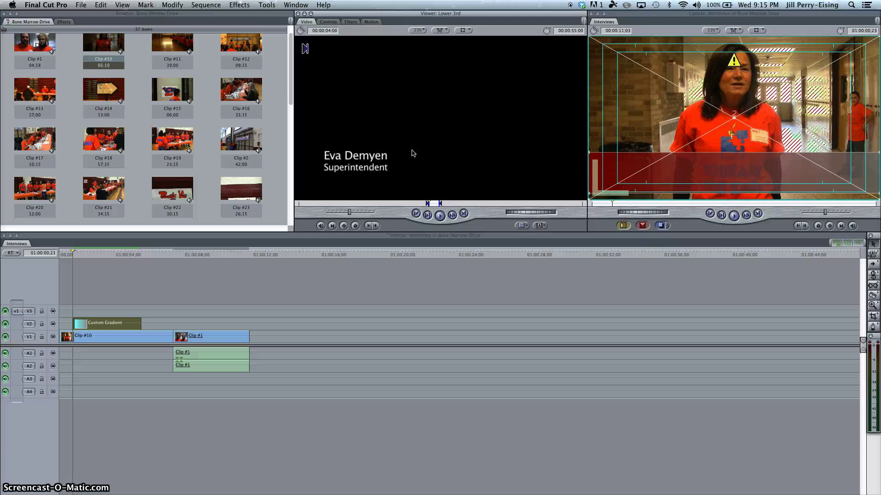
left_click_drag(412, 152, 83, 304)
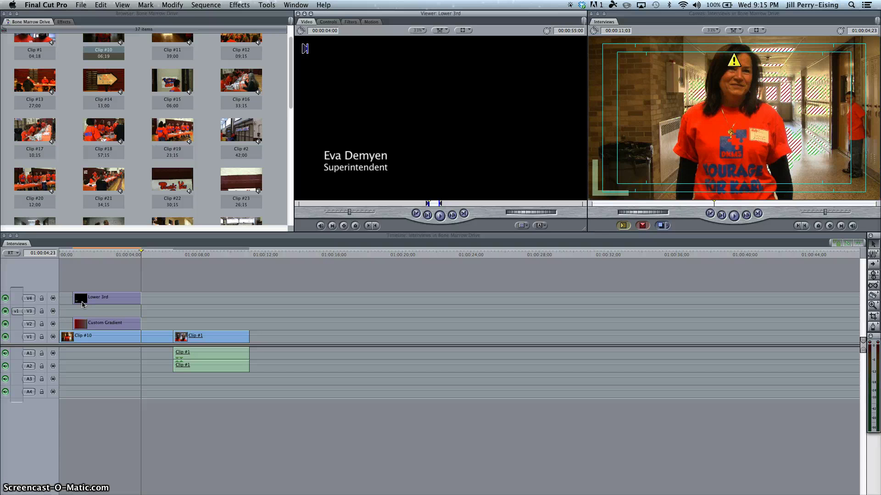
- Move the Lower 3rd clip down to V3, park at 01:00:02;22, and open the clip
left_click_drag(83, 304, 88, 306)
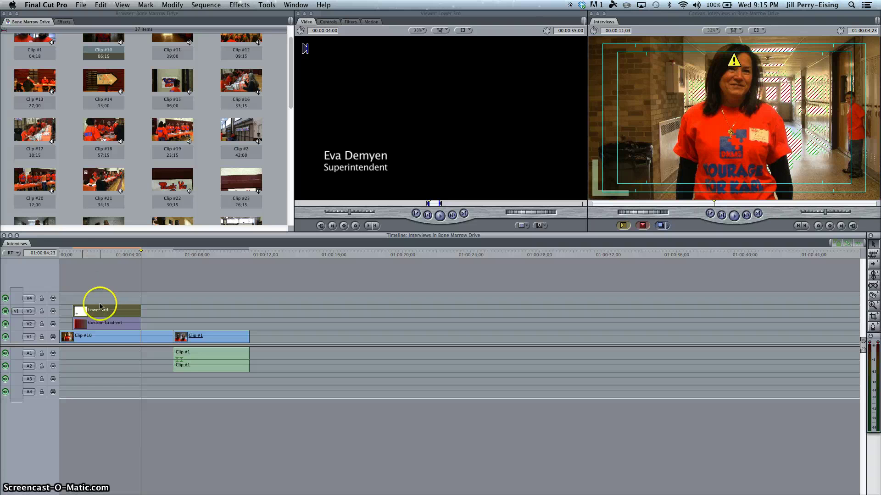
left_click_drag(100, 309, 98, 310)
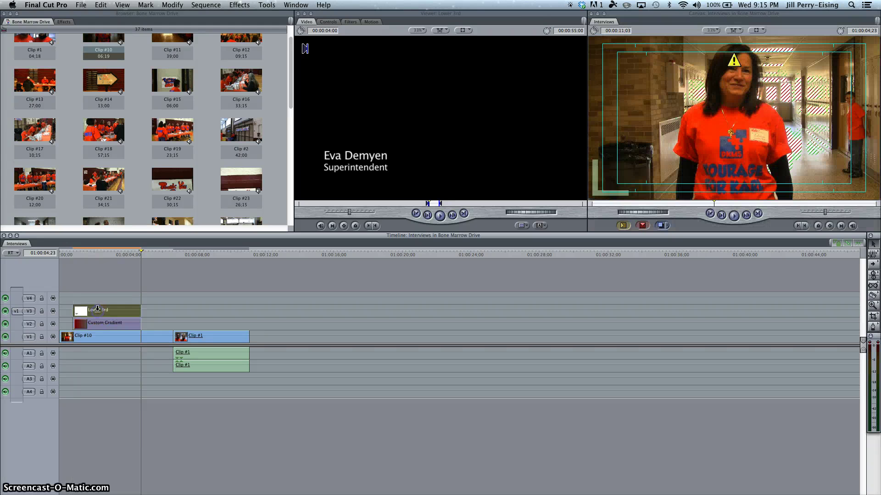
left_click(106, 254)
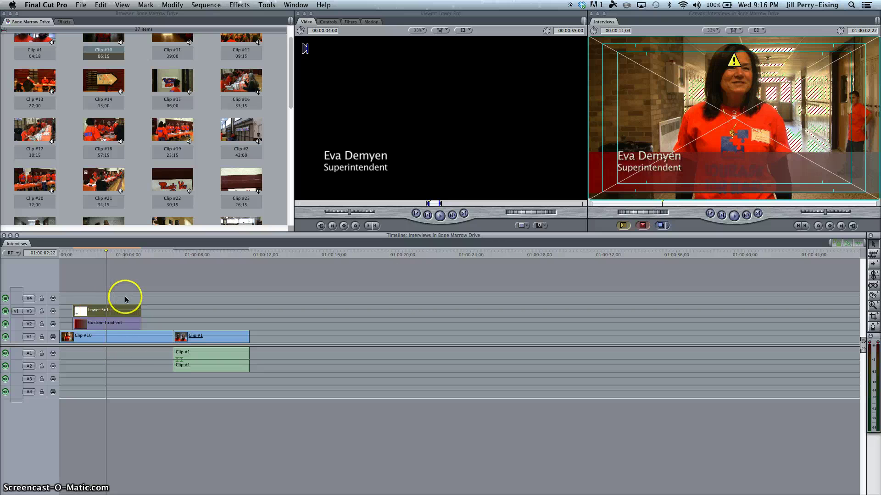
double_click(123, 311)
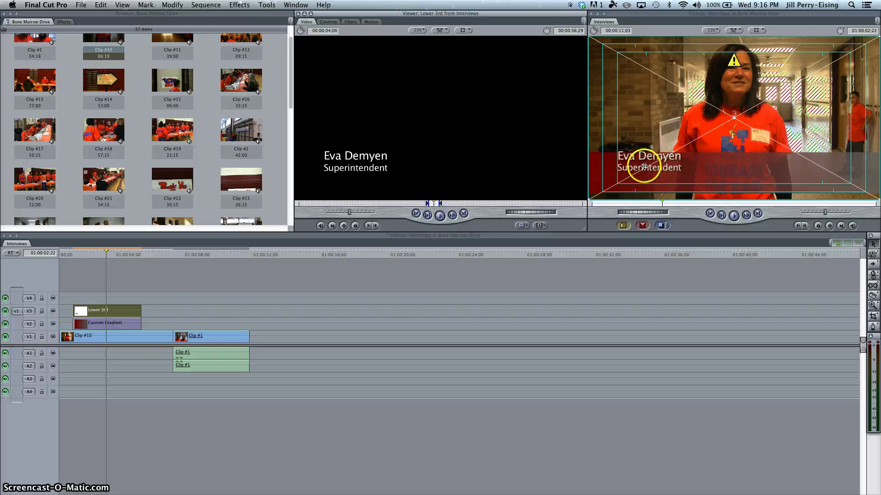
- Drag the name and 'Superintendent' text right and down in the frame, then fine-tune it slightly up
left_click_drag(645, 167, 679, 178)
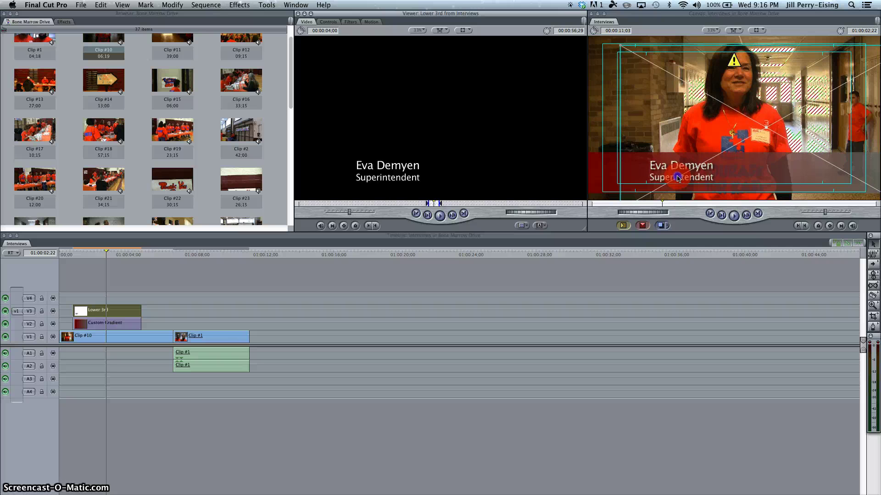
mouse_move(679, 178)
left_mouse_down()
mouse_move(665, 177)
mouse_move(666, 185)
mouse_move(679, 177)
left_mouse_up()
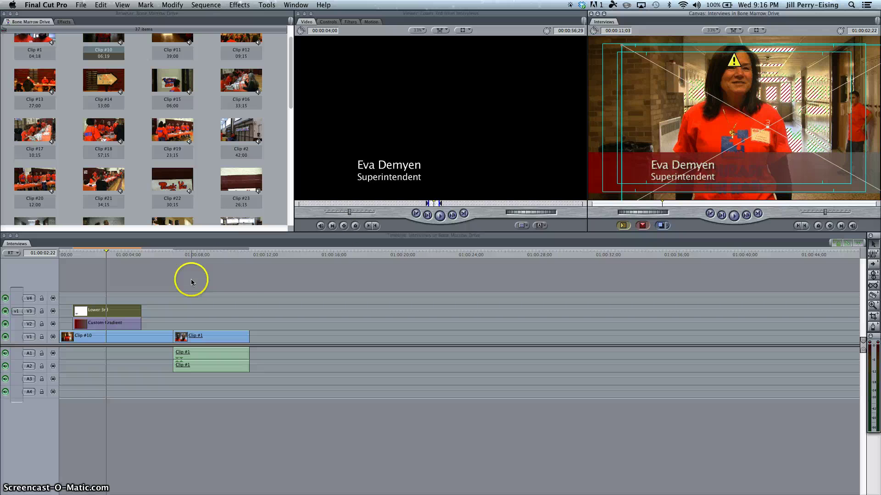
- Play the sequence from near the start, then nudge the title text slightly lower
left_click(64, 254)
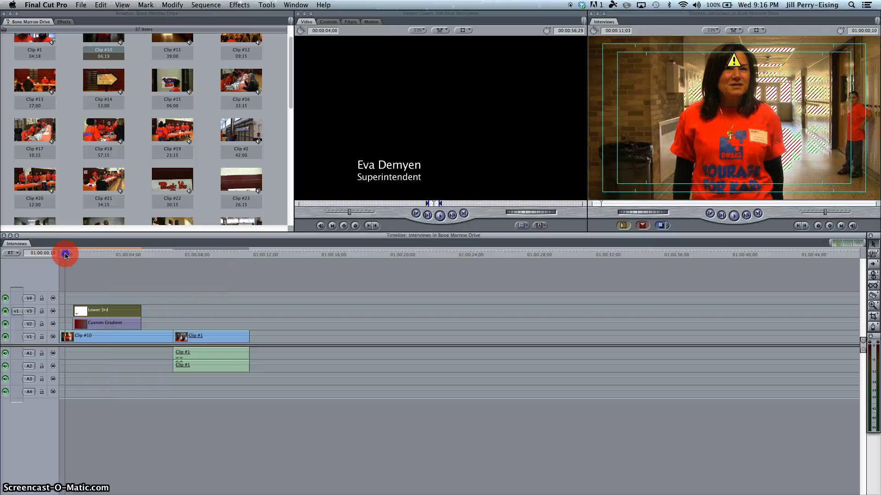
key("space")
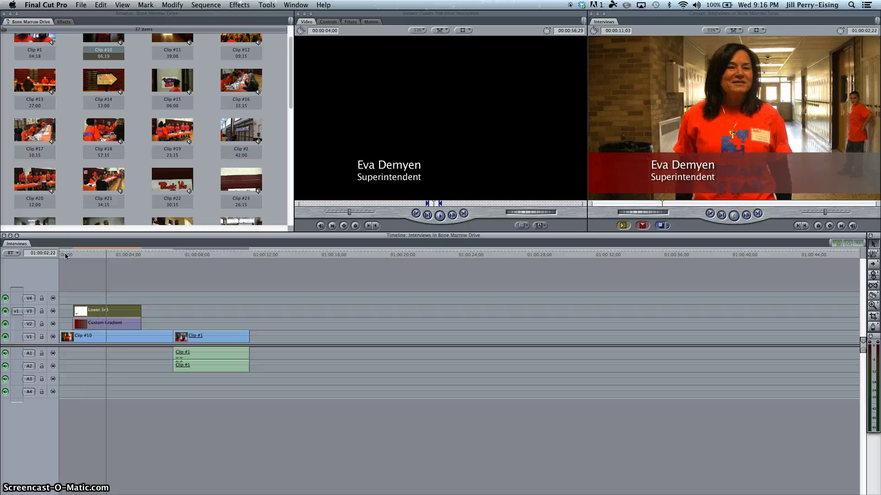
key("space")
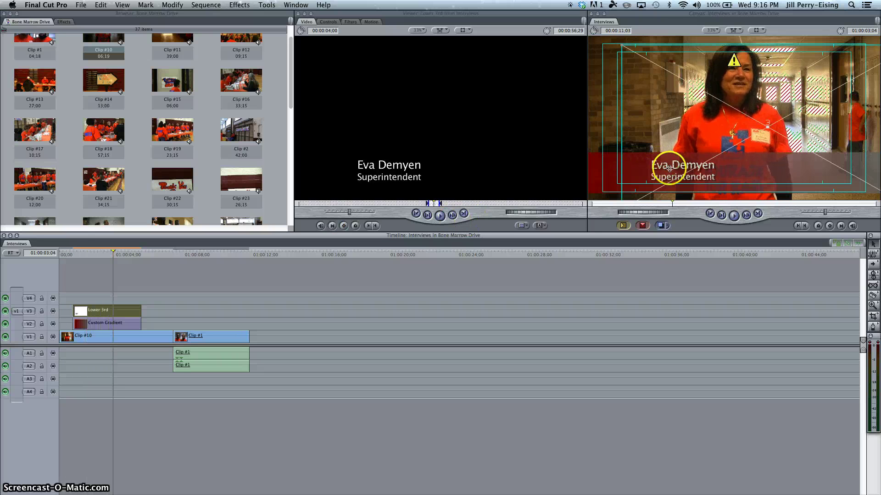
left_click_drag(673, 172, 674, 177)
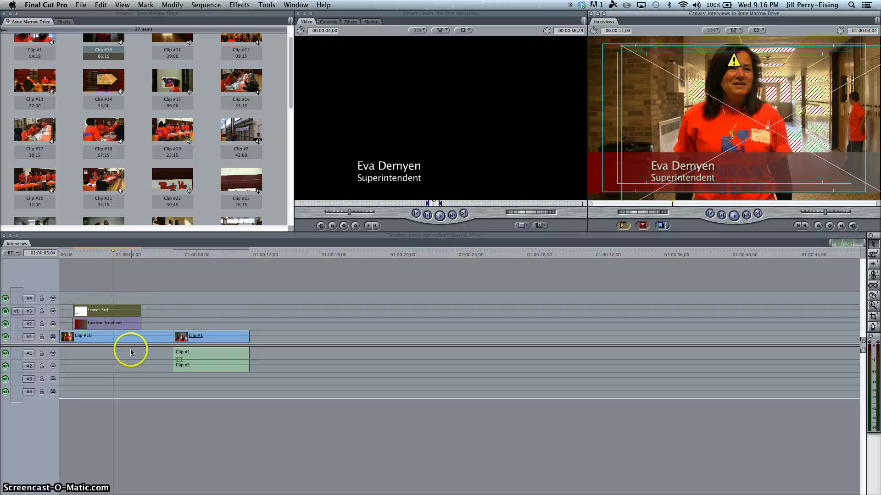
- Select the Lower 3rd, Custom Gradient and Clip #10 clips in turn
left_click(126, 309)
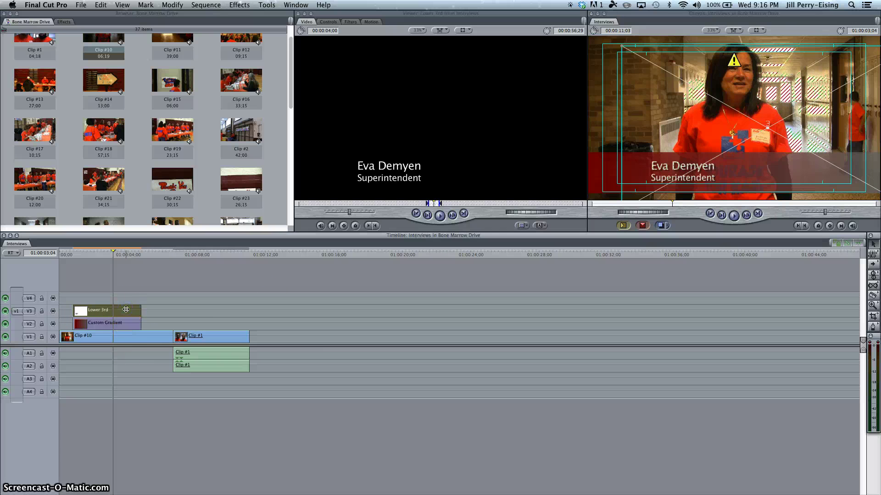
left_click(127, 323)
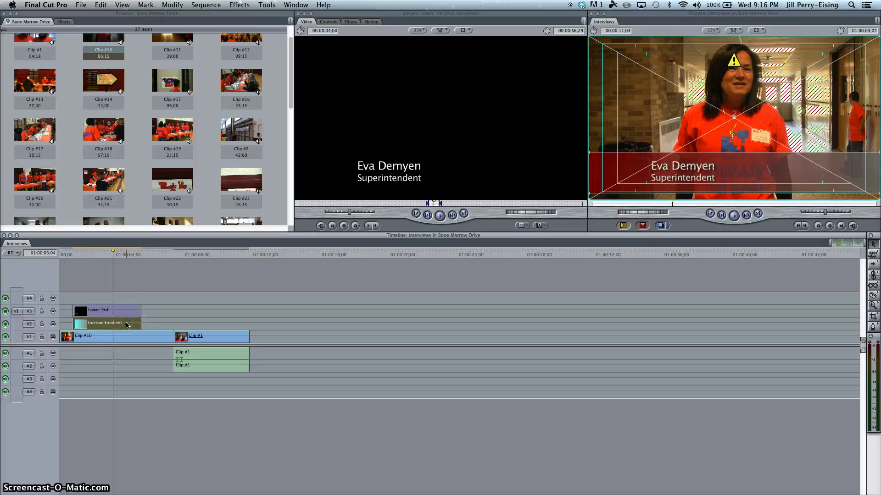
left_click(127, 337)
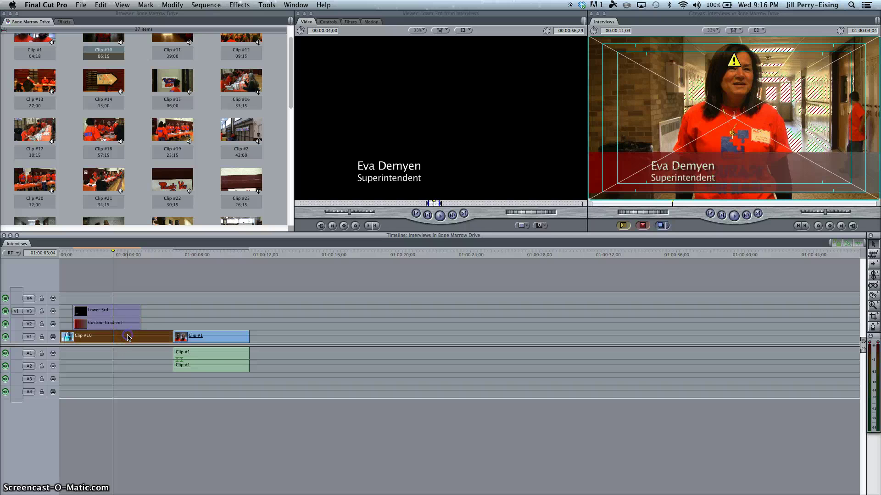